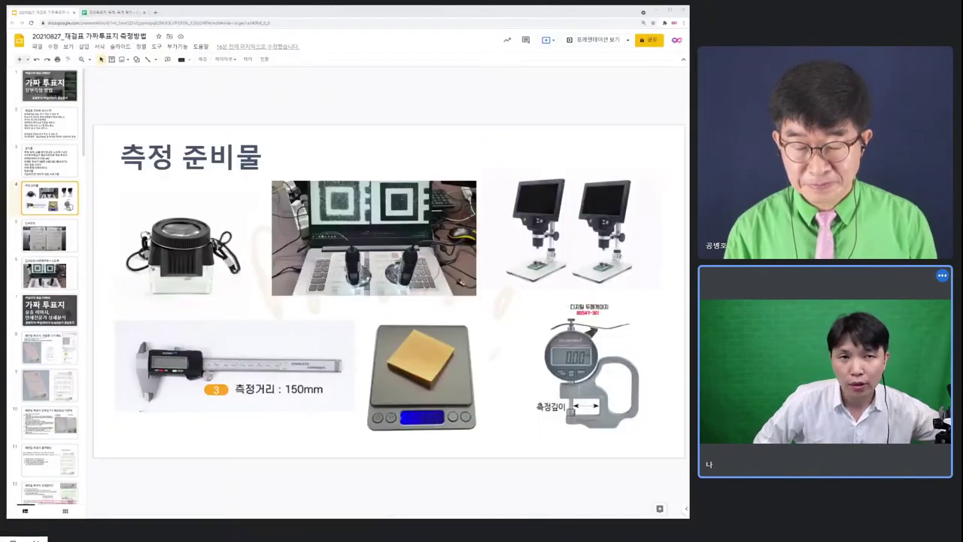
Step: Switch to the 모의투표지 두께, 무게 확인 spreadsheet and examine the measured and calculated tables, especially sample 1's rows
click(114, 12)
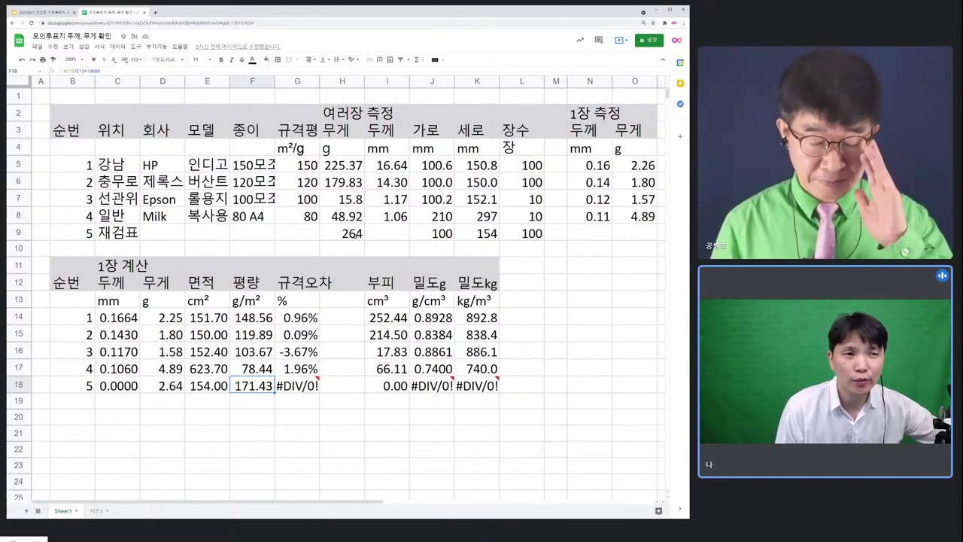
click(355, 236)
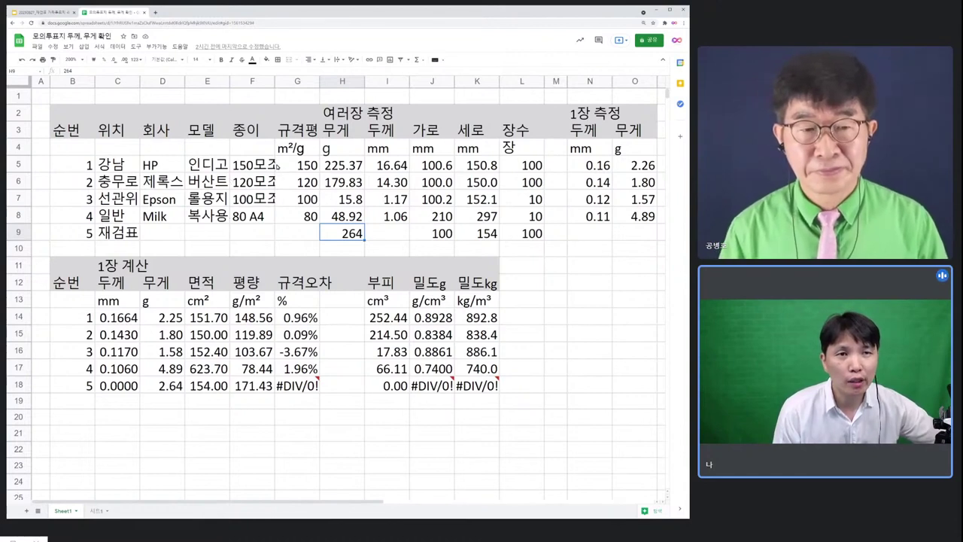
drag(139, 164, 622, 236)
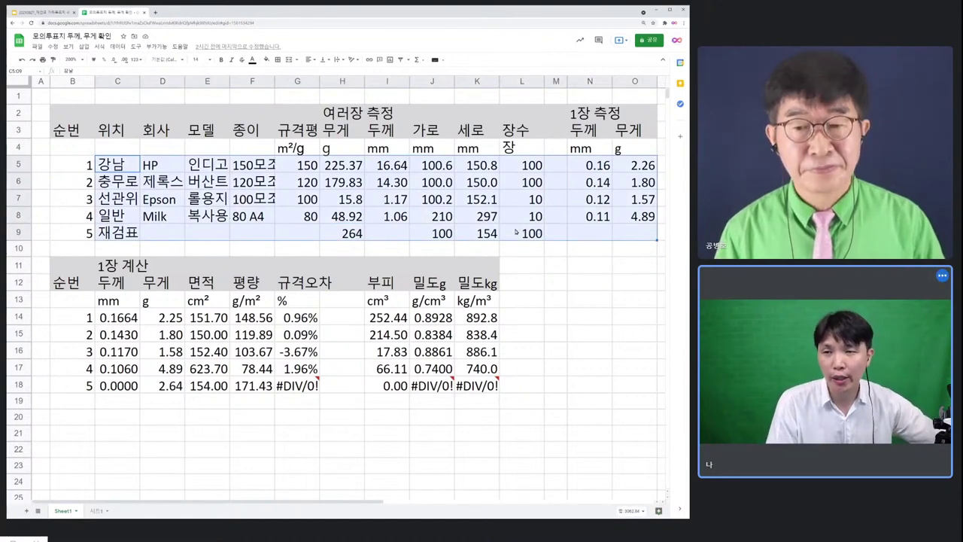
drag(117, 318, 467, 386)
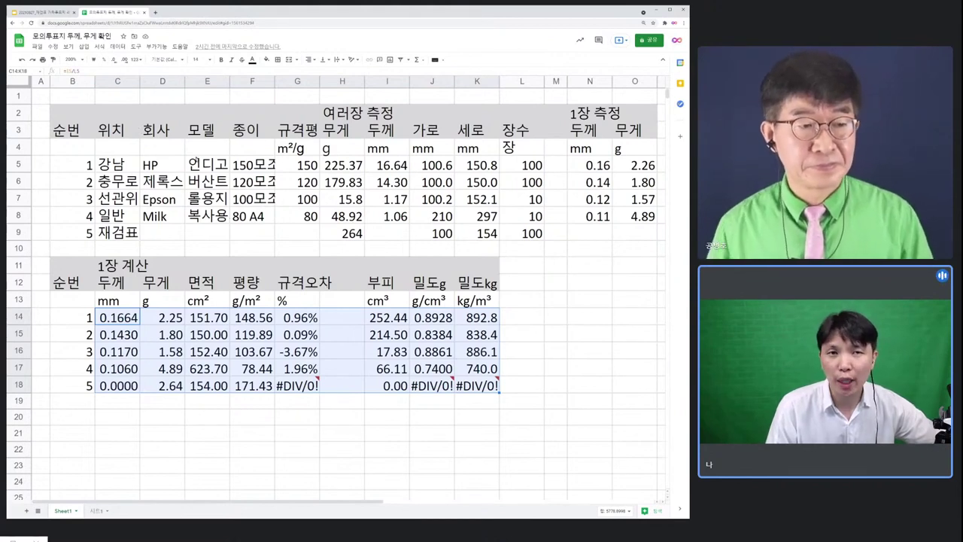
click(82, 165)
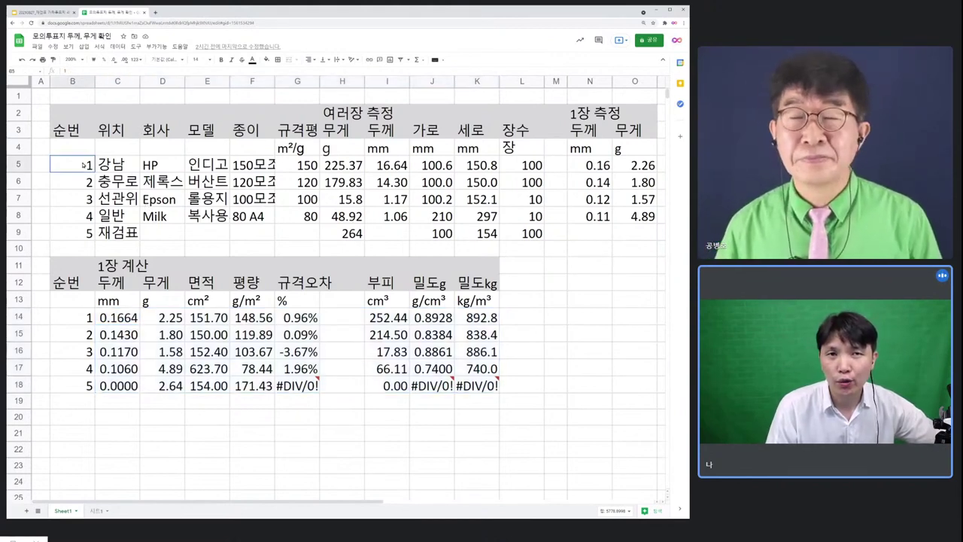
drag(82, 165, 222, 174)
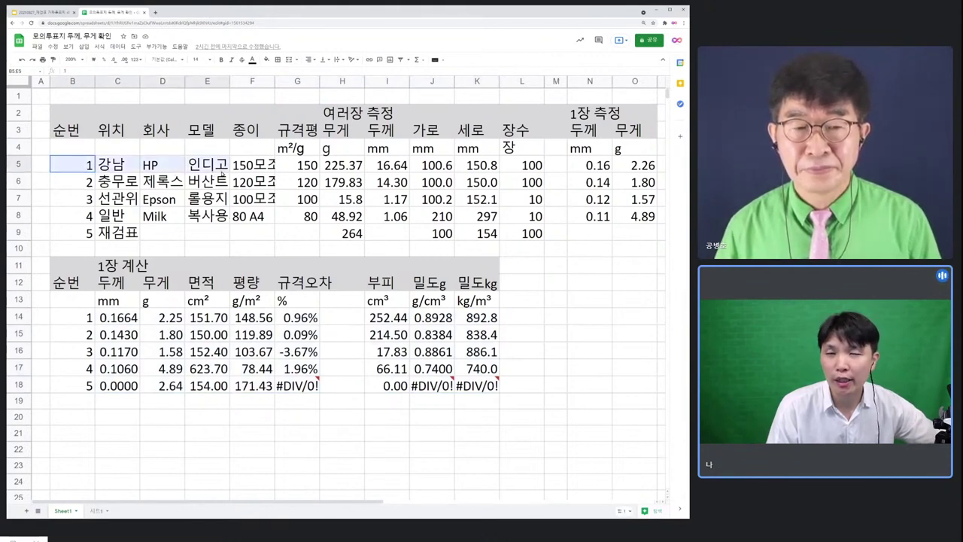
click(207, 169)
drag(82, 166, 320, 170)
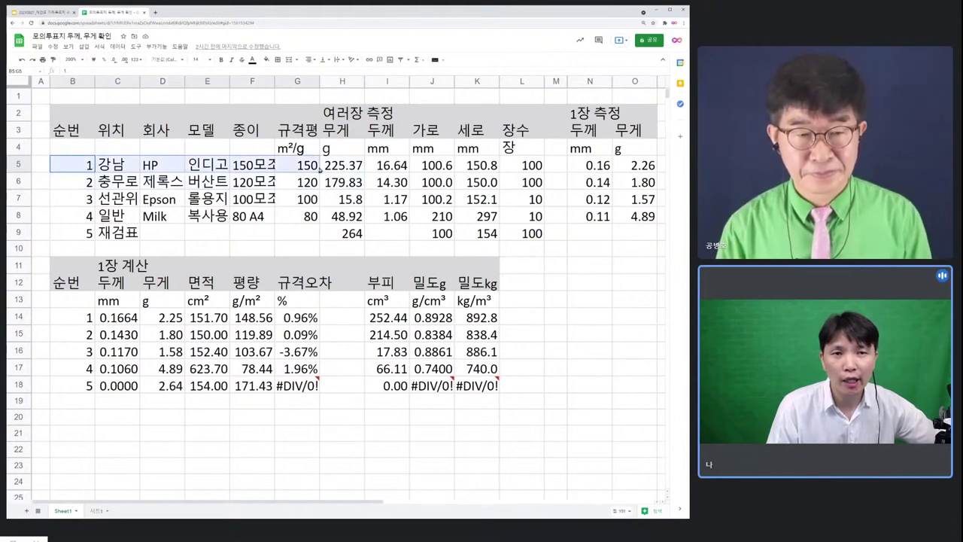
click(64, 314)
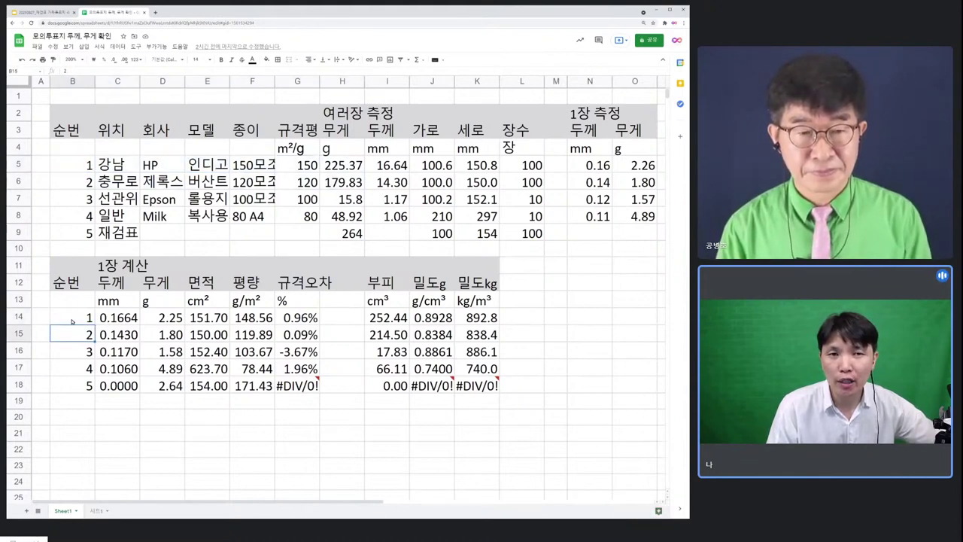
drag(75, 321, 482, 320)
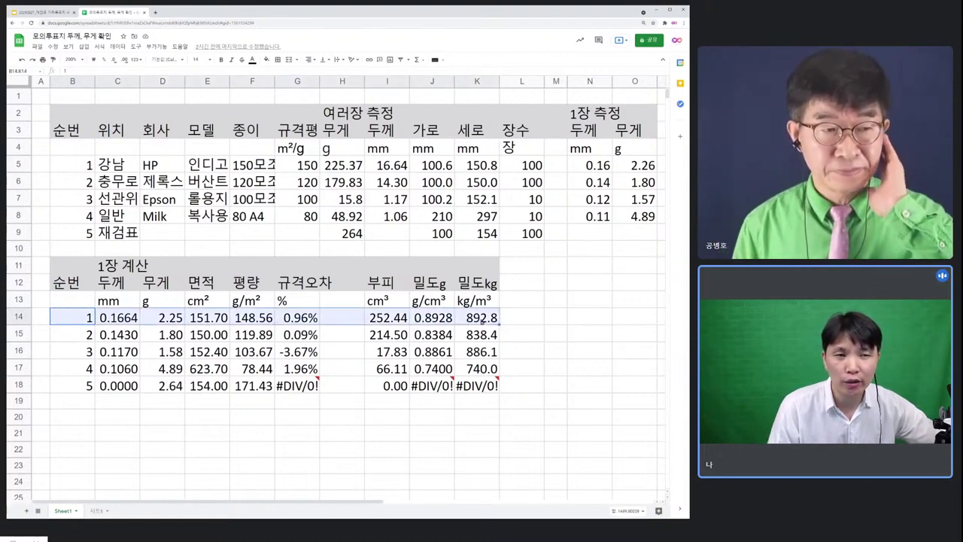
click(78, 311)
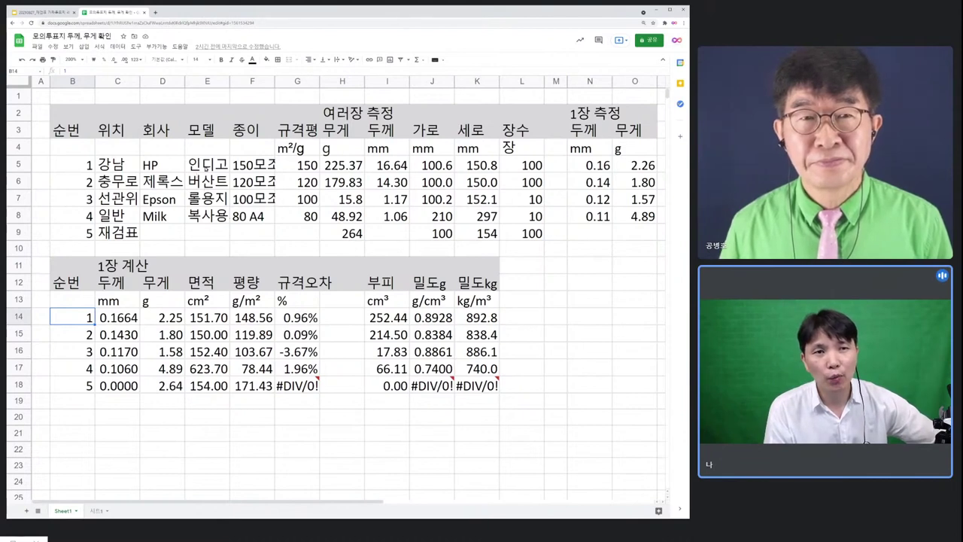
Step: Examine the printer model and paper type entries of samples 1 to 3 in the measurement table
click(205, 164)
drag(206, 164, 236, 164)
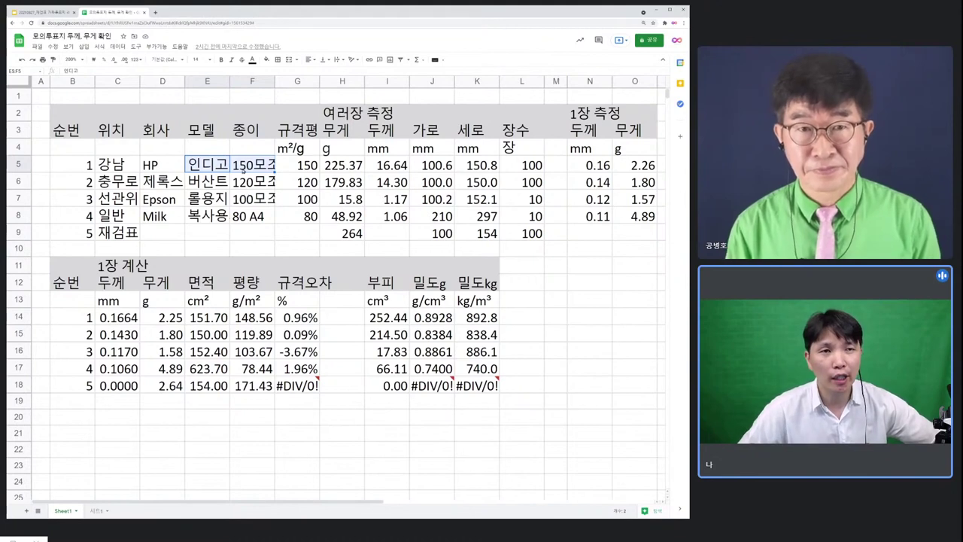
click(214, 180)
click(244, 184)
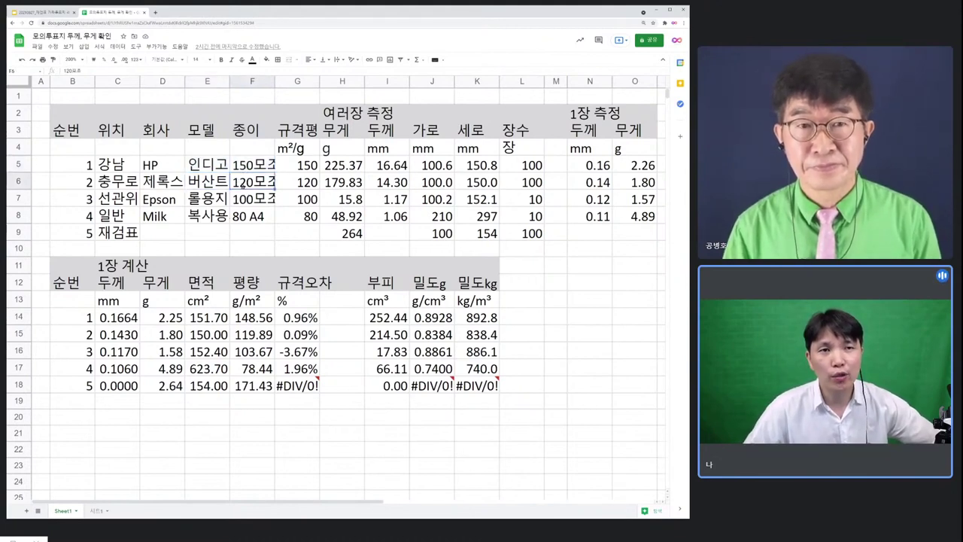
click(214, 183)
drag(214, 182, 241, 186)
click(249, 185)
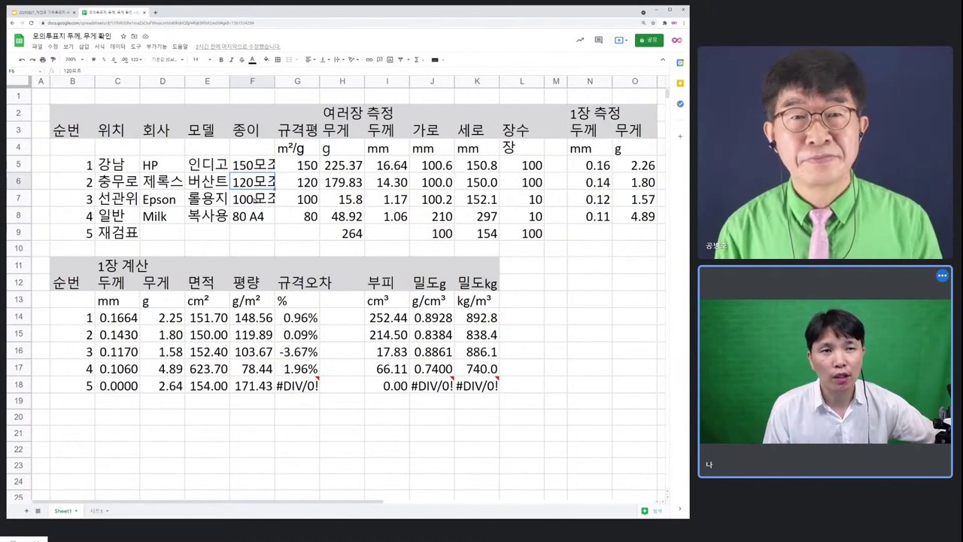
click(255, 200)
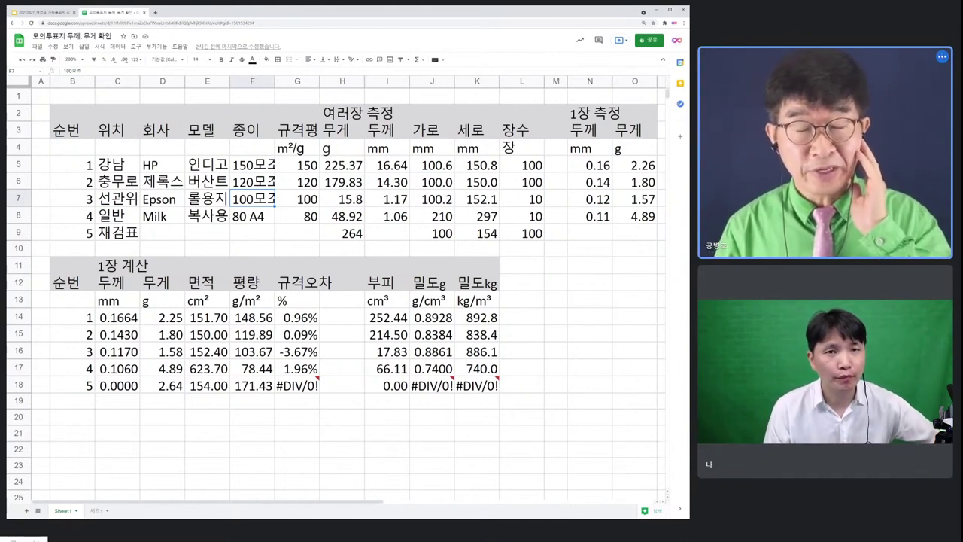
Step: Fill the 선관위 sample's row B7:O7 in the measurement table with light magenta
click(88, 199)
drag(89, 199, 637, 199)
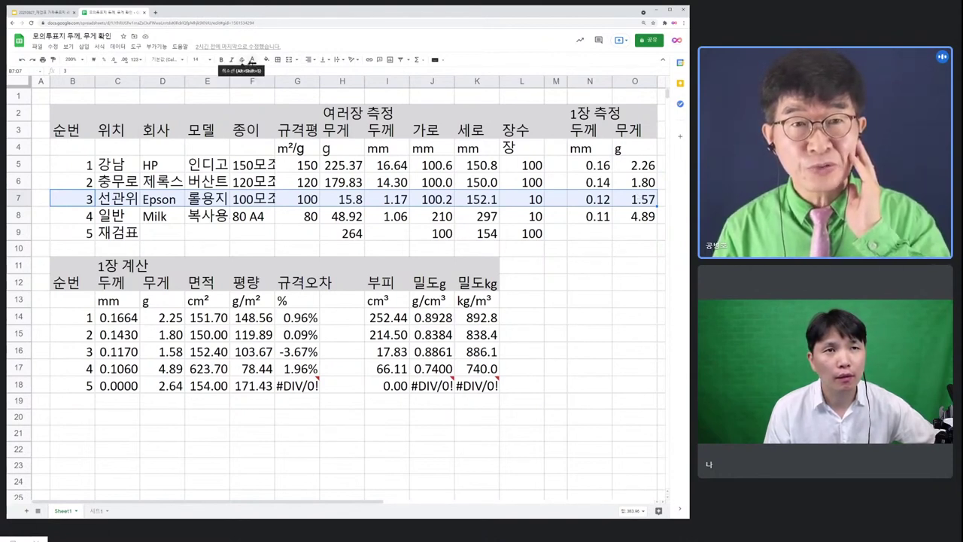
click(267, 60)
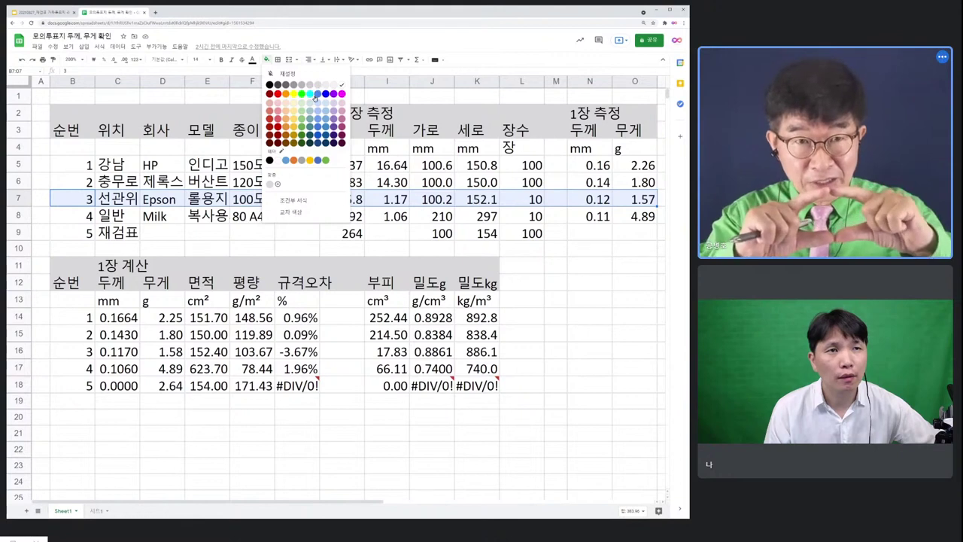
click(341, 106)
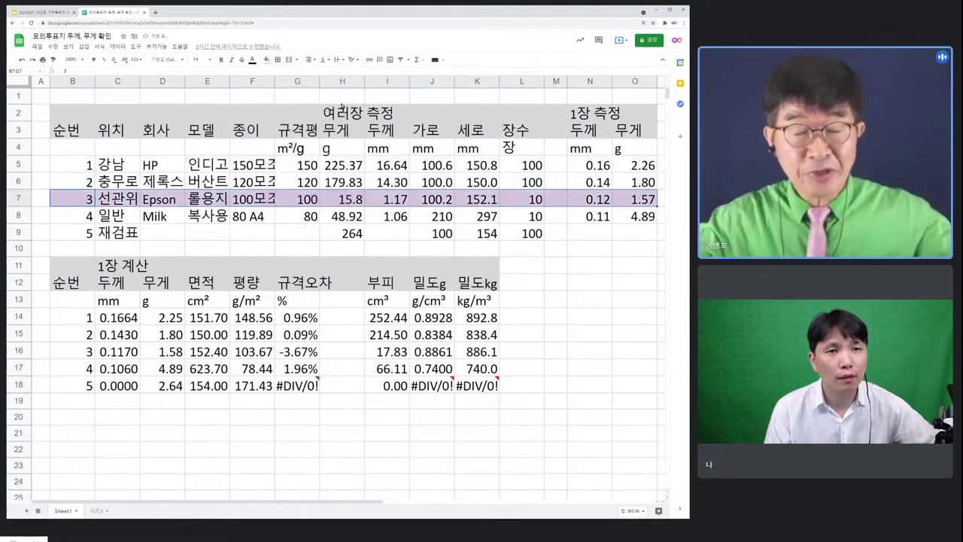
click(283, 232)
Step: Fill sample 3's row B16:K16 in the 1장 계산 table with the same light magenta
drag(84, 352, 481, 352)
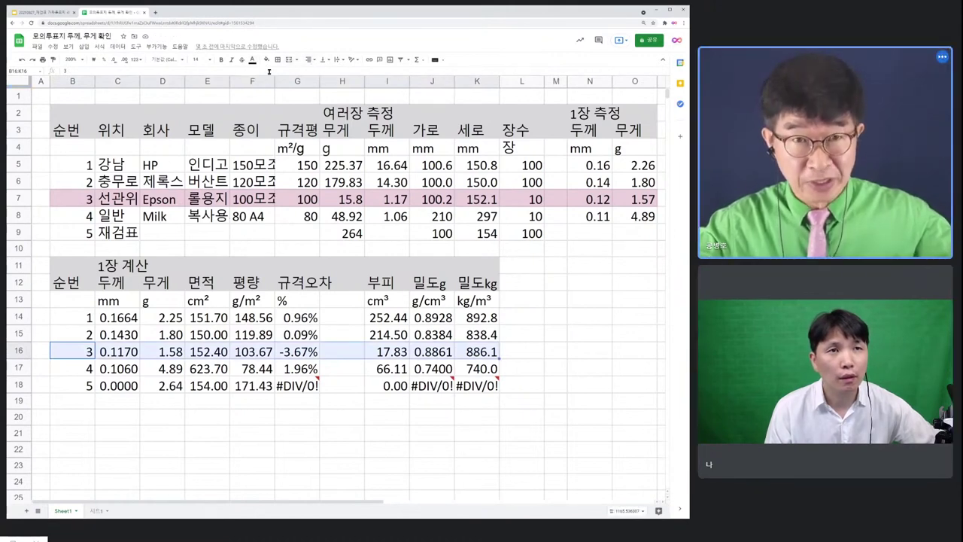
click(266, 60)
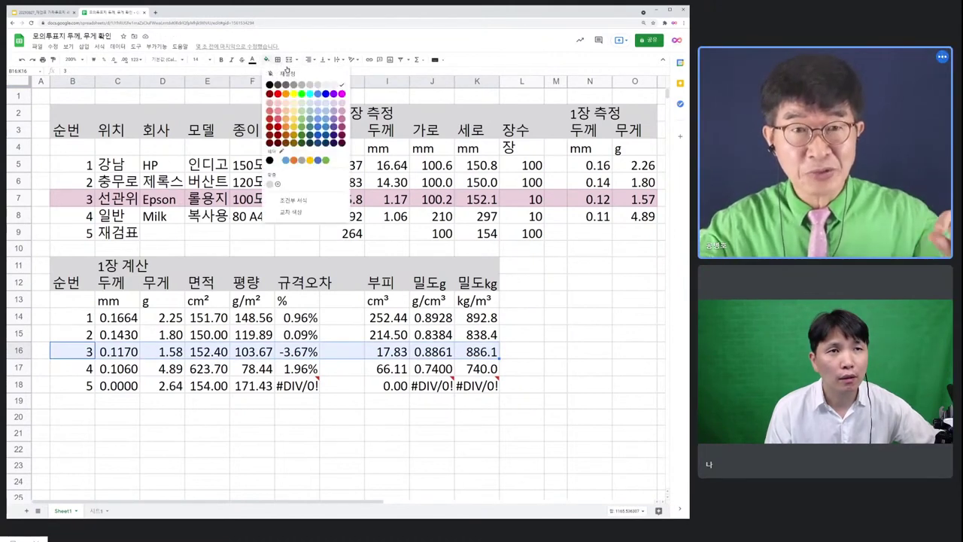
click(342, 102)
click(555, 317)
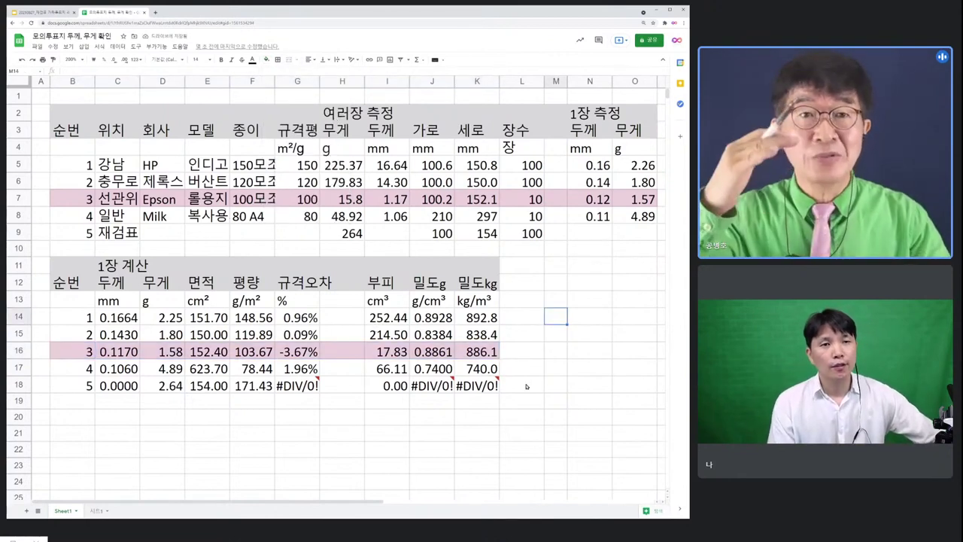
Step: Set the text colour of the 재검표 row B9:O9 in the measurement table to red
drag(75, 234, 120, 233)
drag(182, 234, 656, 235)
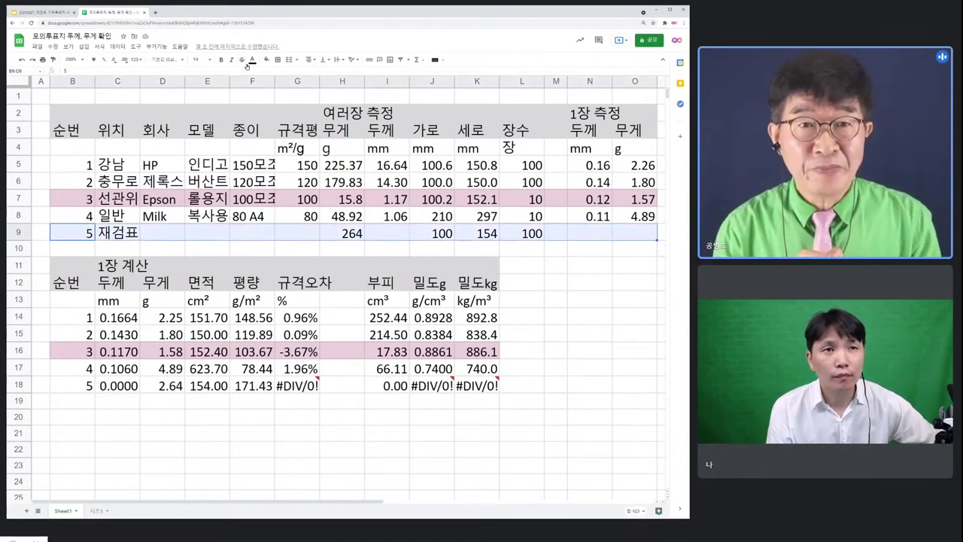
click(253, 59)
click(256, 93)
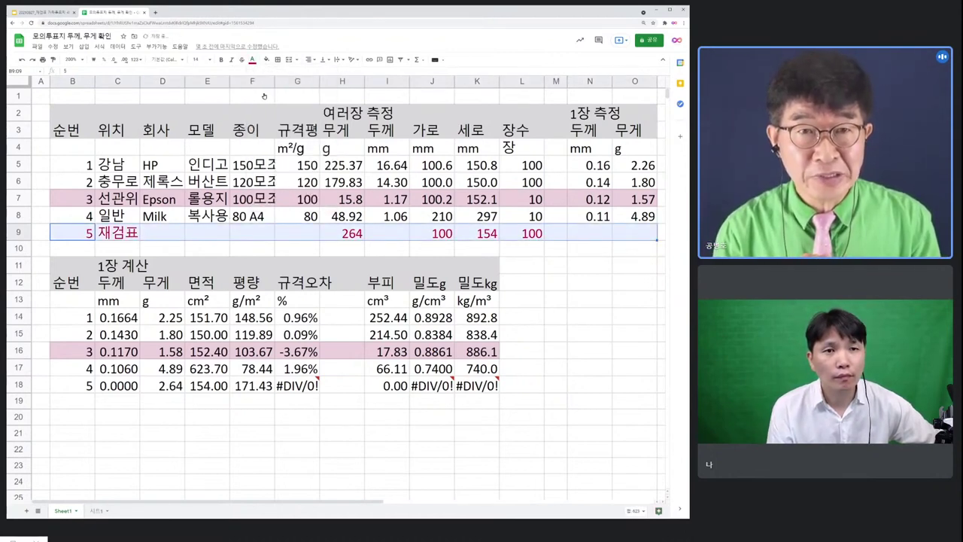
click(189, 449)
Step: Set the text colour of sample 5's row B18:K18 in the 1장 계산 table to red
click(72, 385)
drag(73, 386, 477, 386)
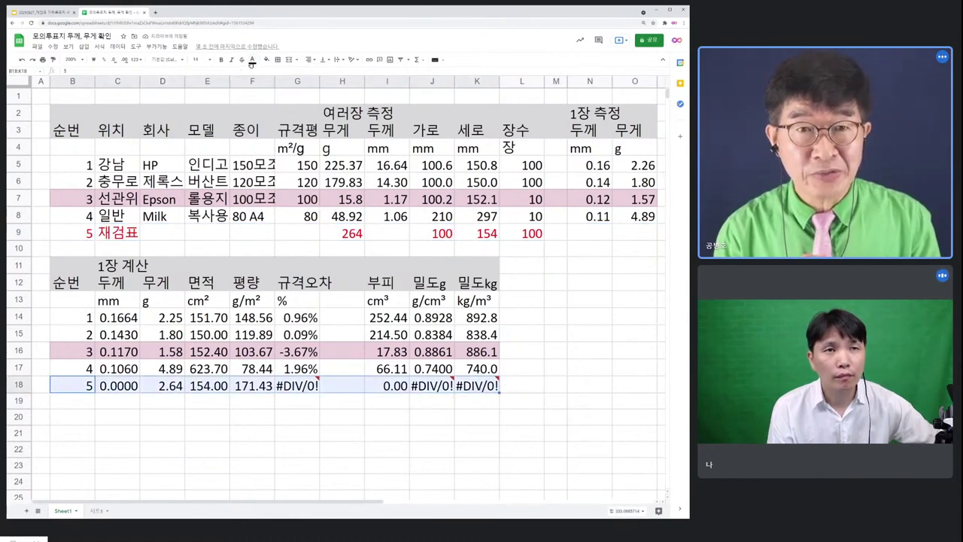
click(253, 59)
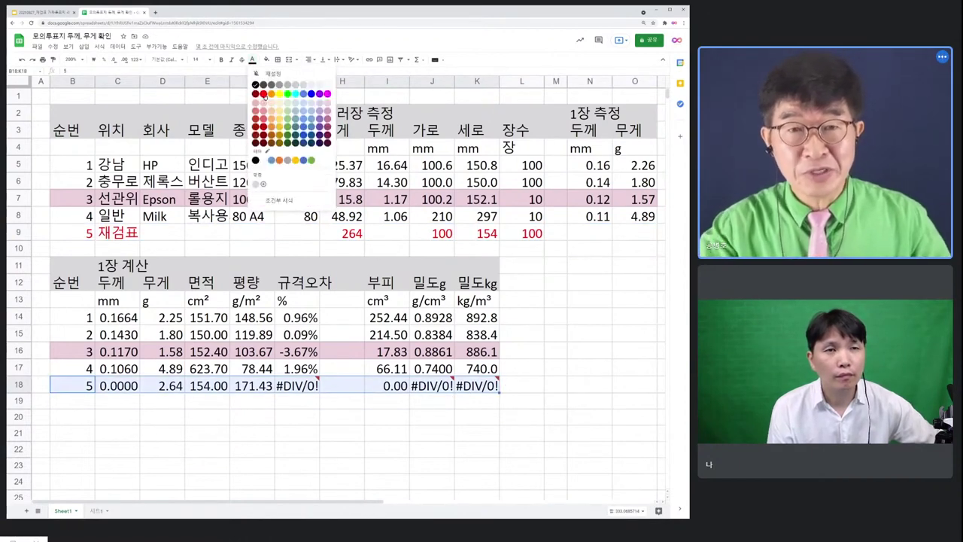
click(265, 95)
click(342, 249)
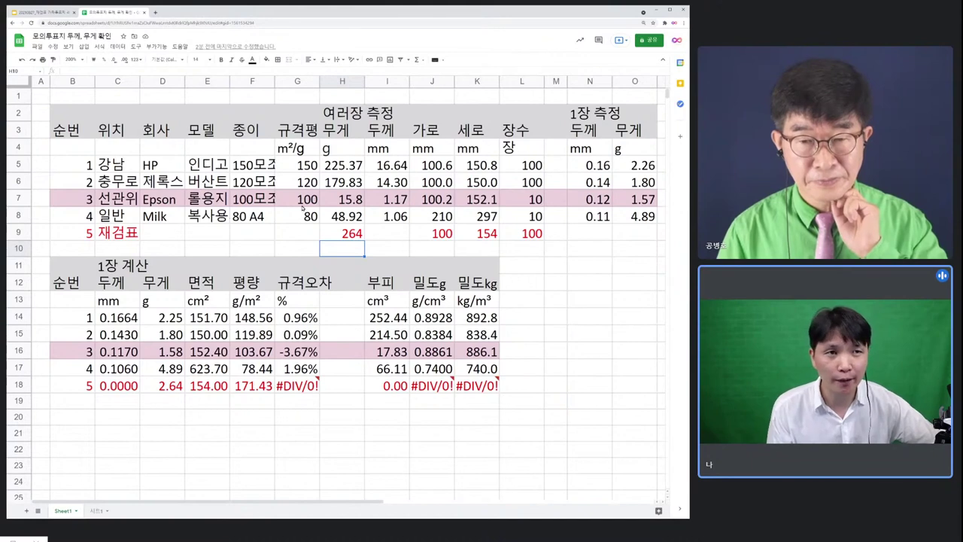
Step: Review the location, company and model entries of the 선관위 sample against those of the 강남 sample
click(310, 222)
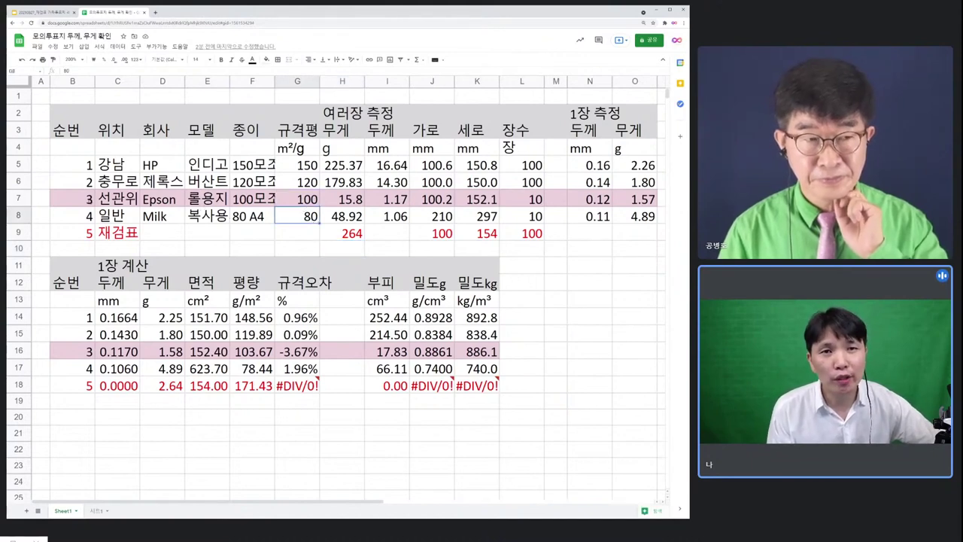
click(110, 201)
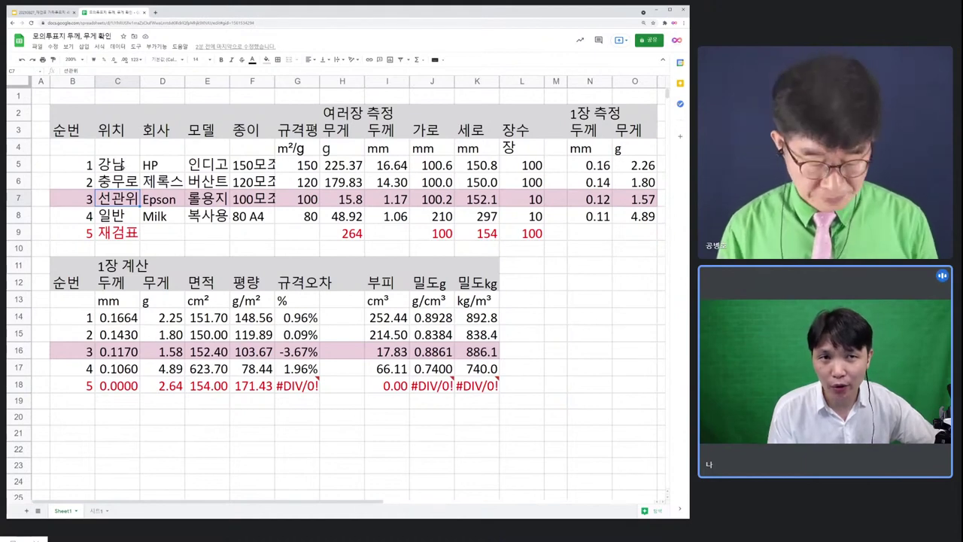
click(119, 165)
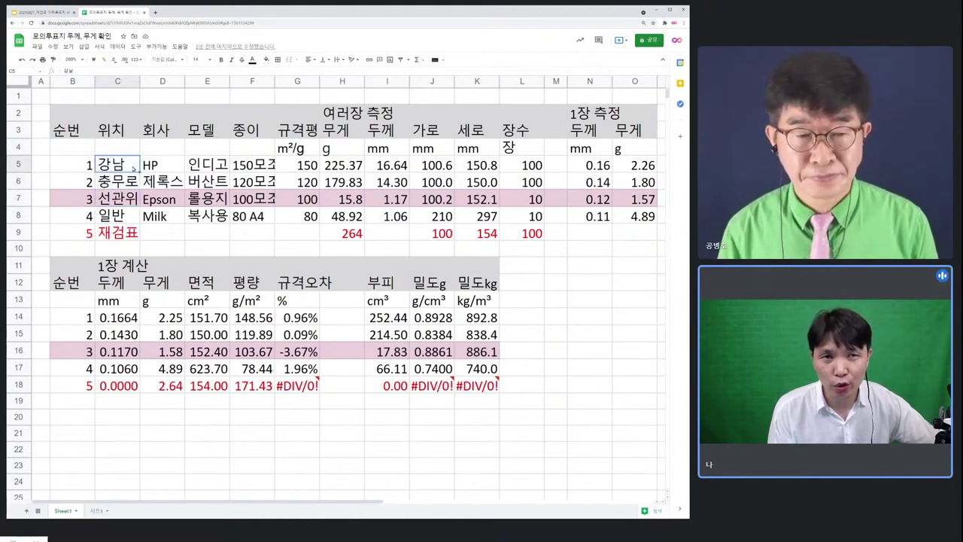
click(117, 199)
click(173, 200)
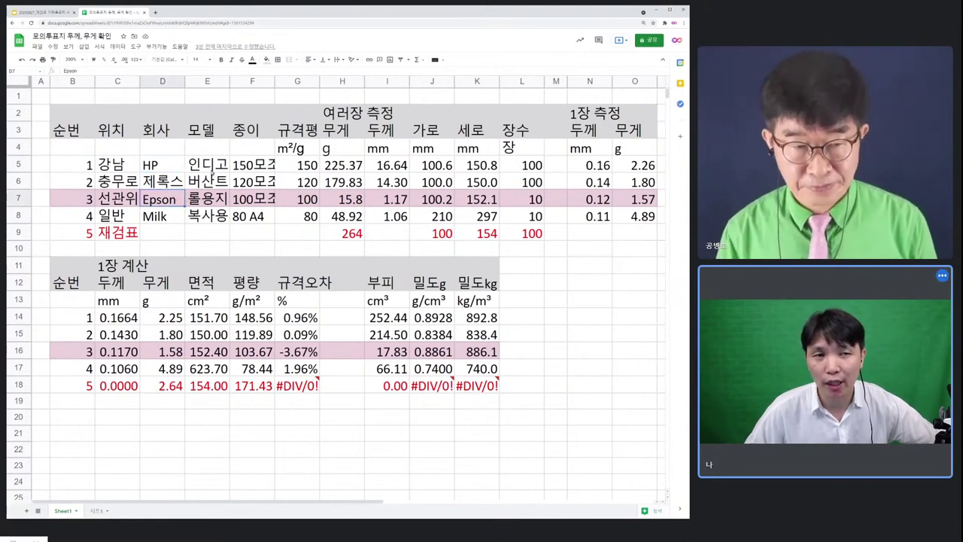
click(207, 198)
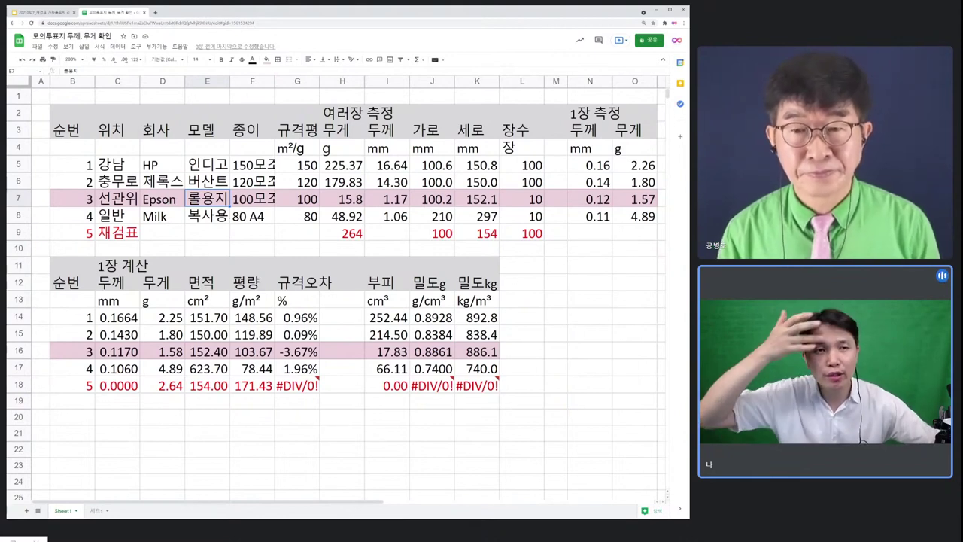
Step: Compare the paper types of samples 1 to 4 and their rated paper weights in column G
click(258, 165)
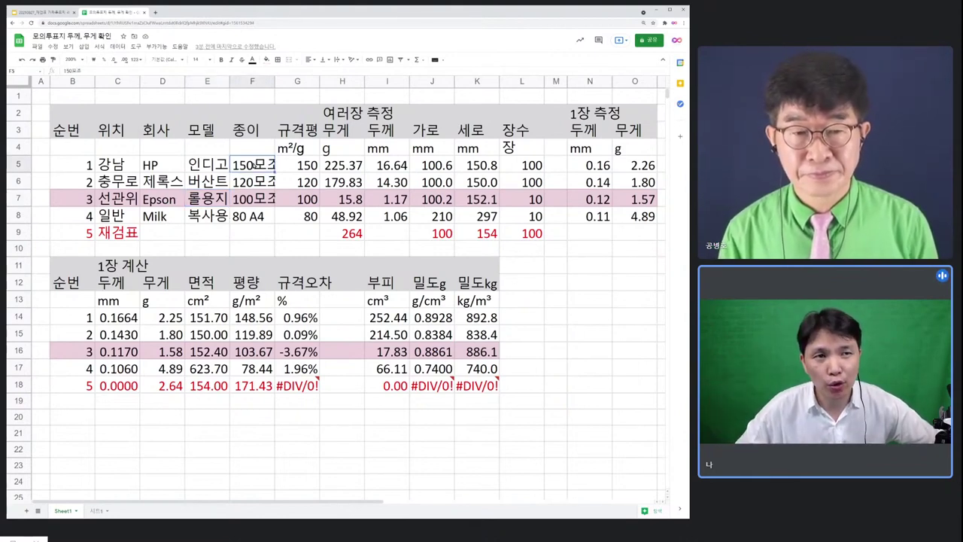
click(249, 185)
click(249, 198)
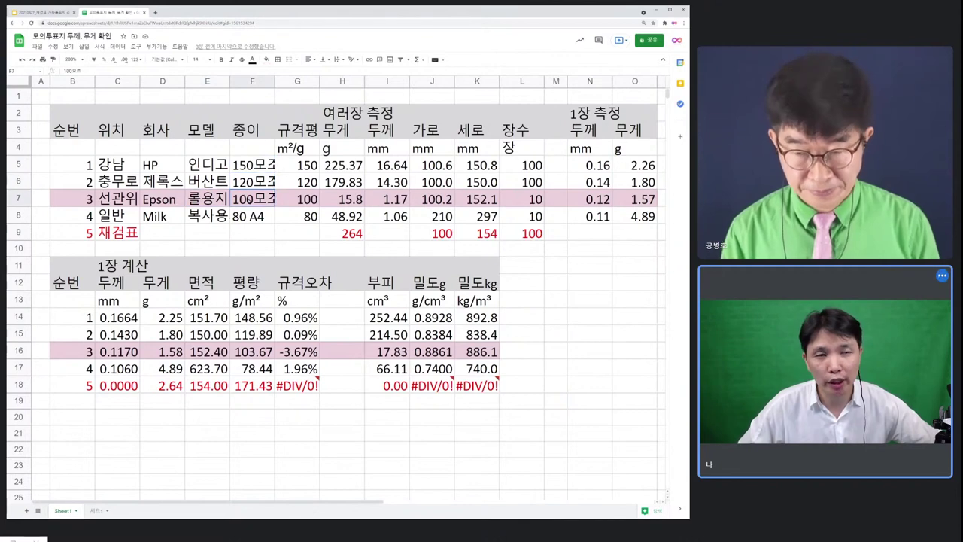
click(249, 217)
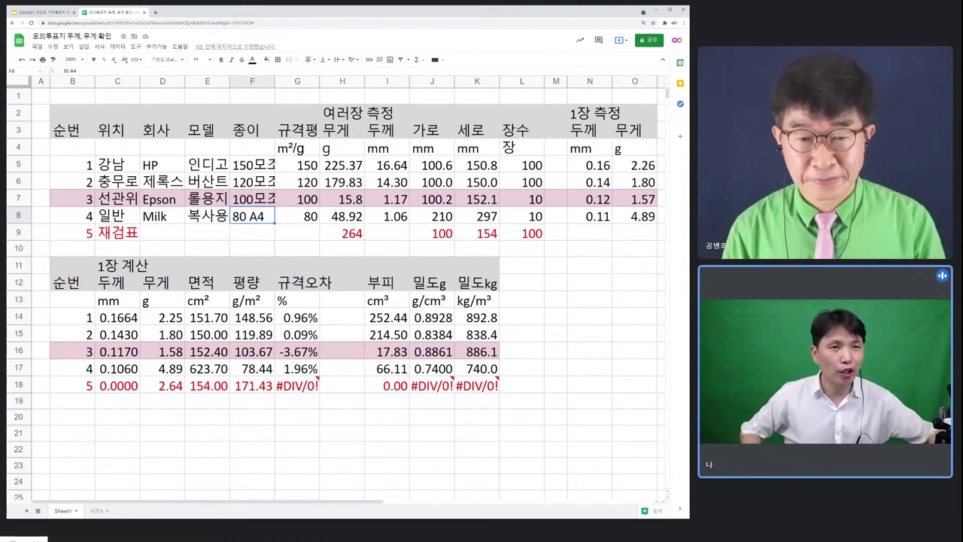
click(298, 185)
click(304, 168)
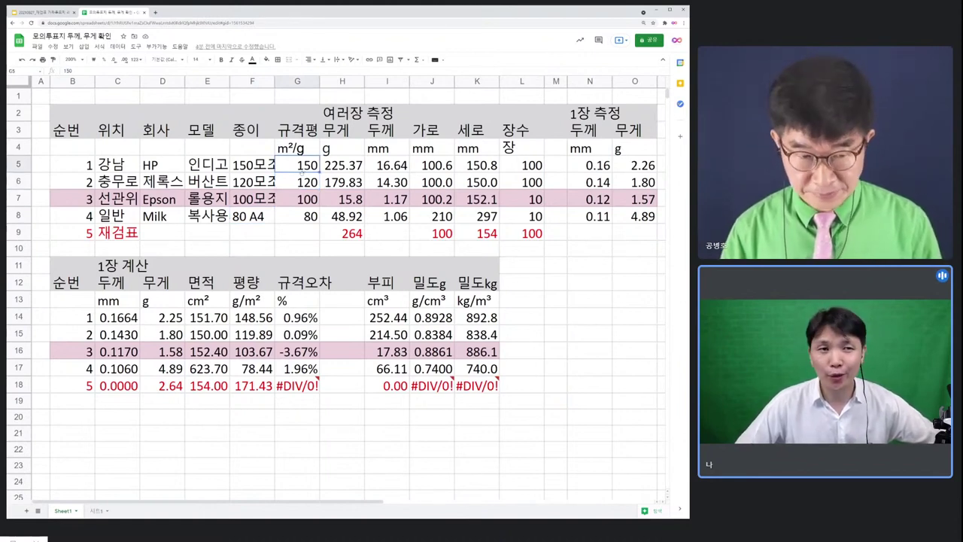
click(296, 218)
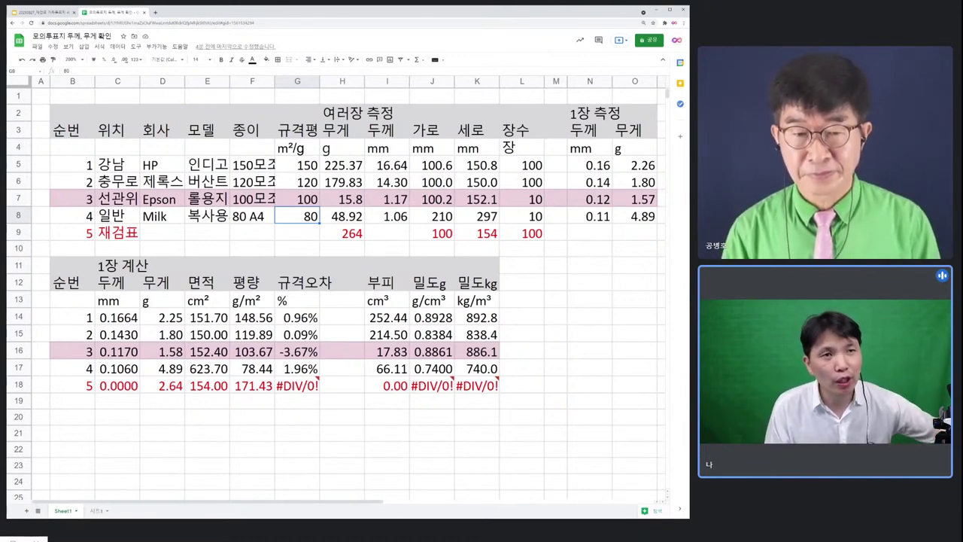
Step: Review the unit of the rated paper weight, sample 1's stack weight, and the sheet counts of samples 4 and 5
click(304, 150)
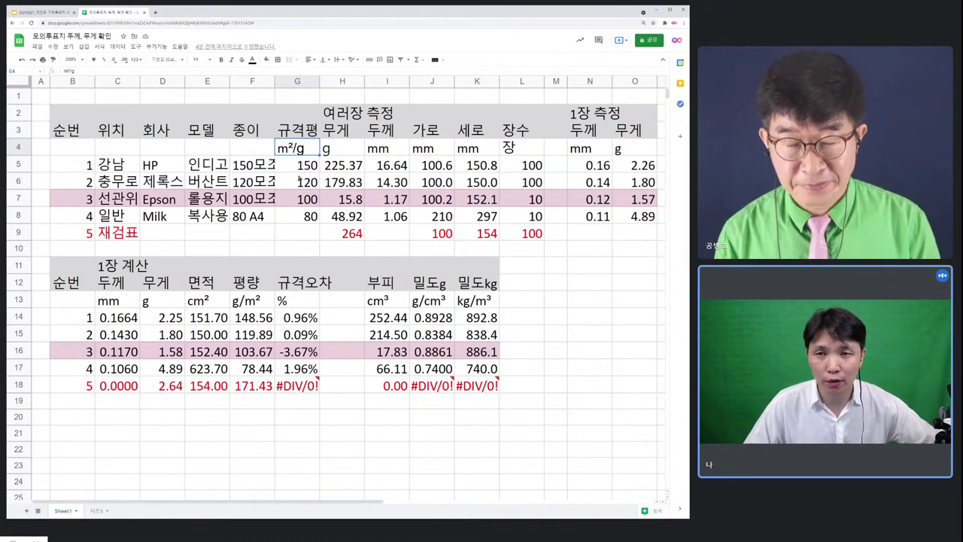
click(348, 164)
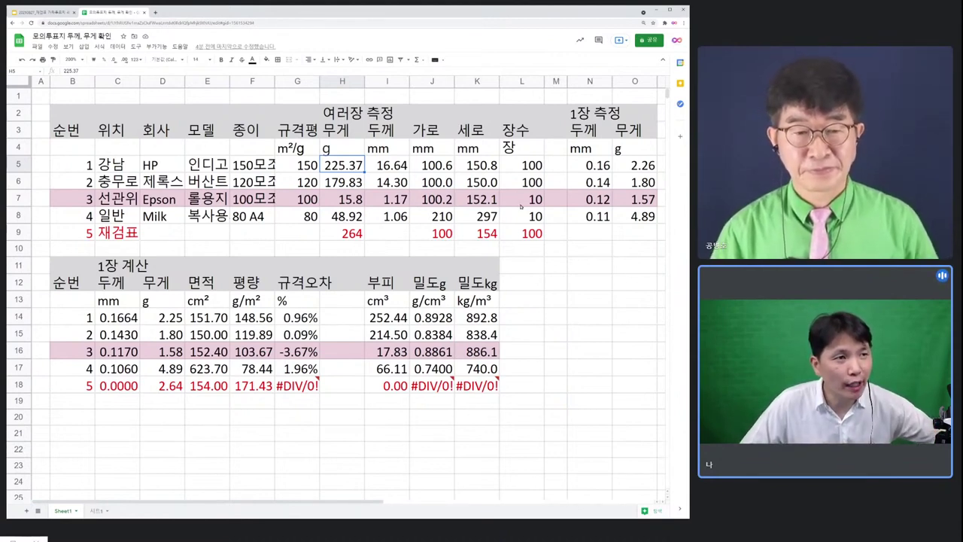
click(539, 216)
click(535, 234)
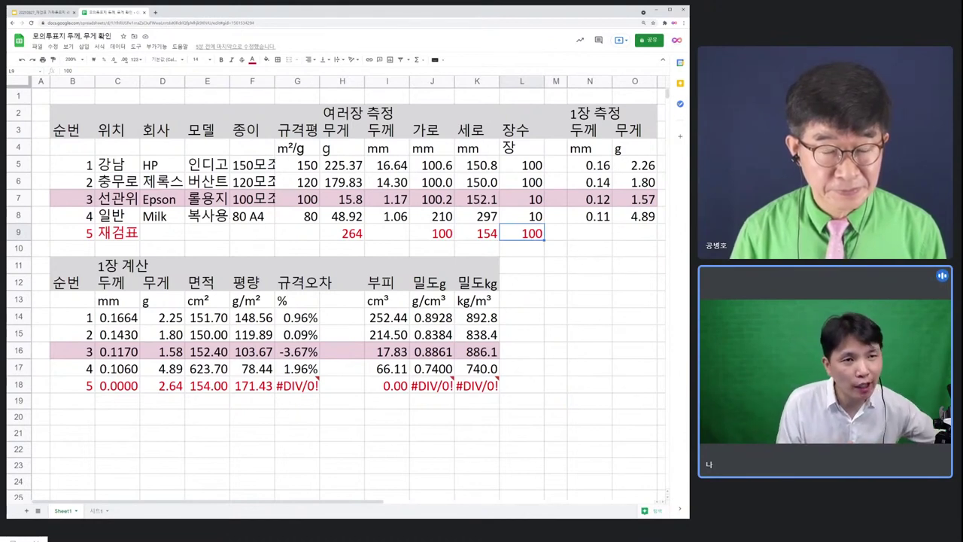
Step: Try a weight of 132 g and a sheet count of 50 in the 재검표 row, and undo both changes
click(350, 235)
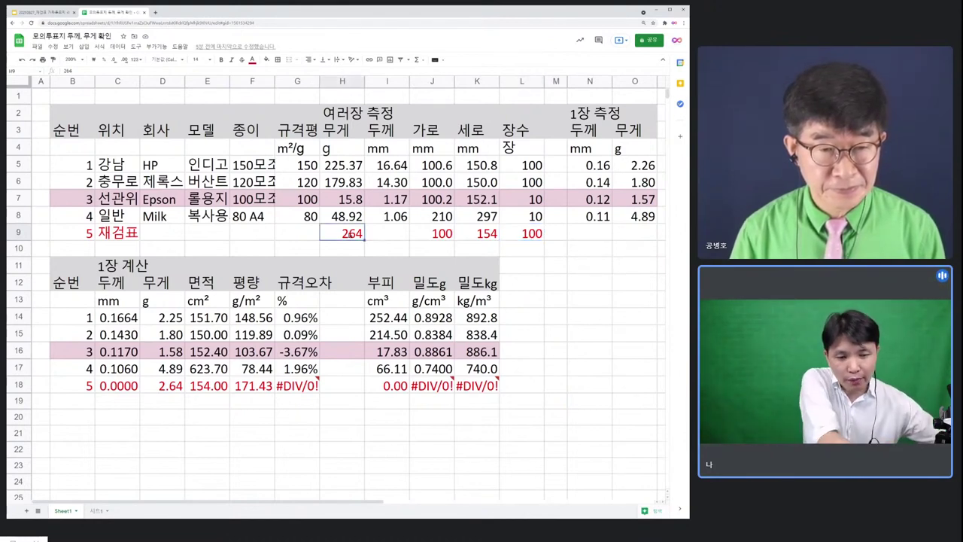
text(132)
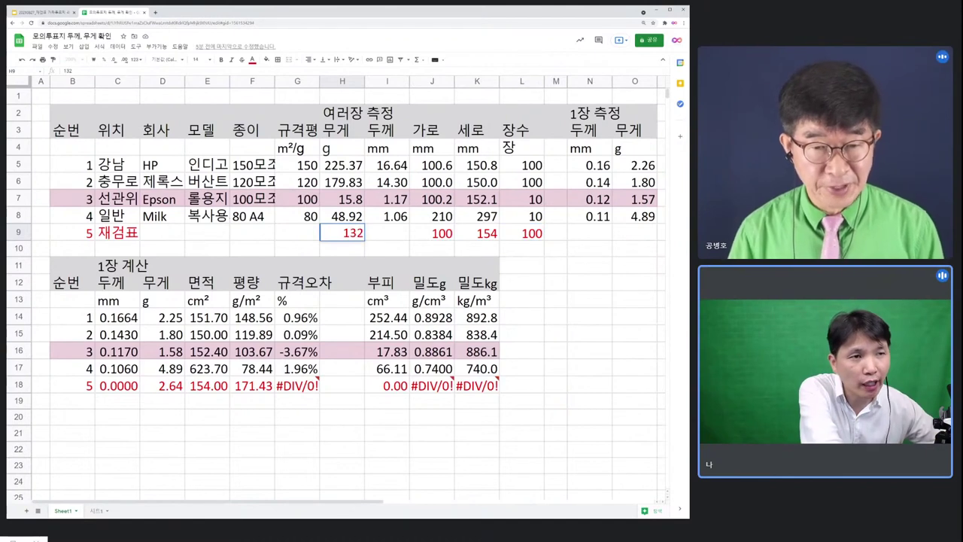
click(518, 233)
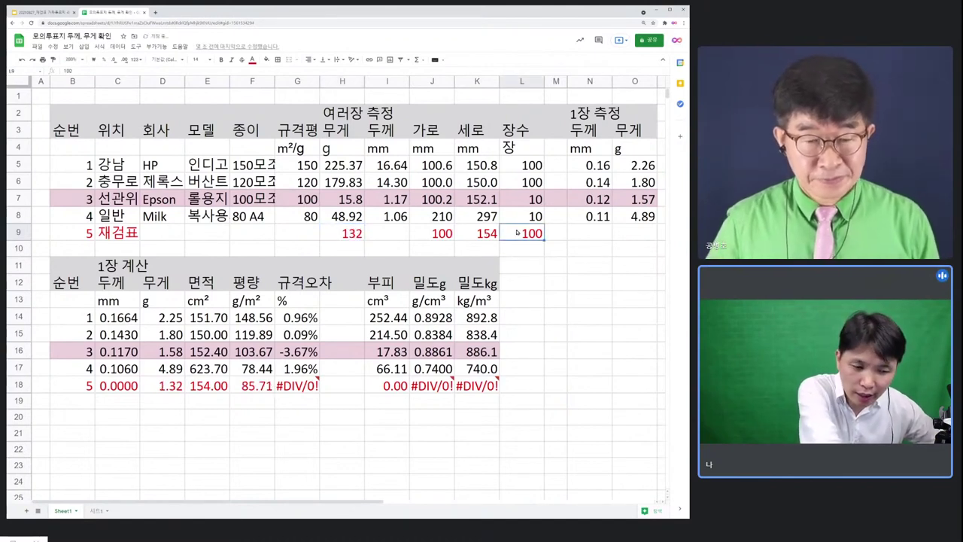
text(50)
click(516, 249)
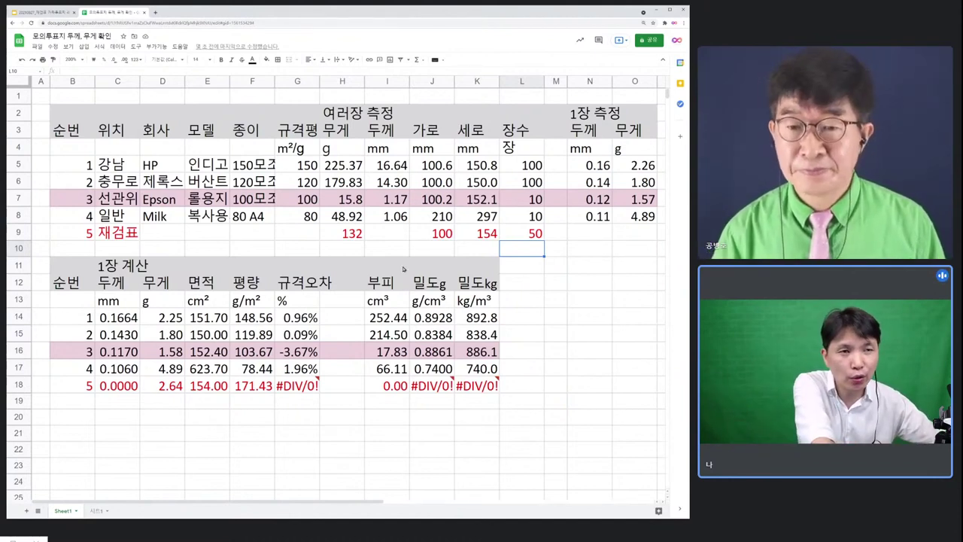
key(ctrl+z)
key(ctrl+z)
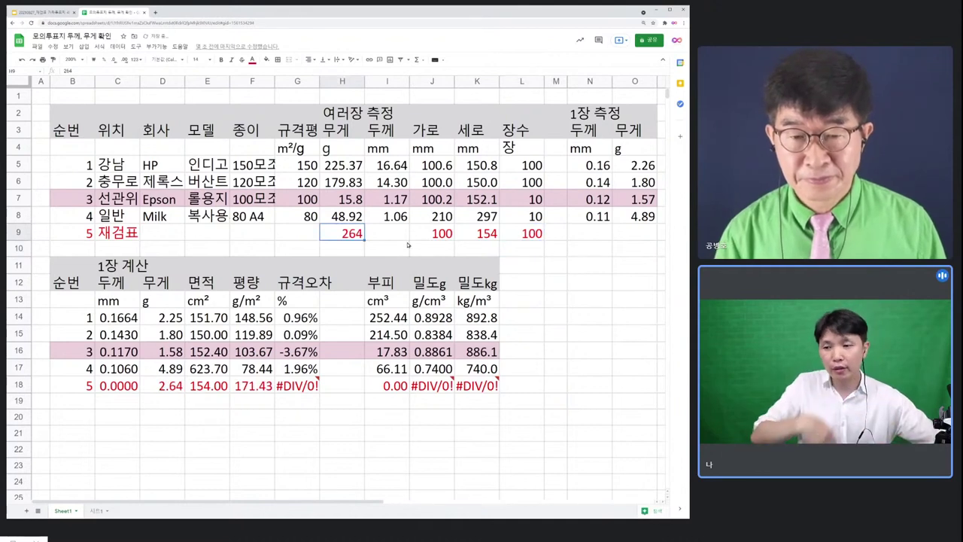
Step: Compare the 재검표 row's thickness and sheet count entries with the 선관위 row and the measurements in G5:L8
click(402, 240)
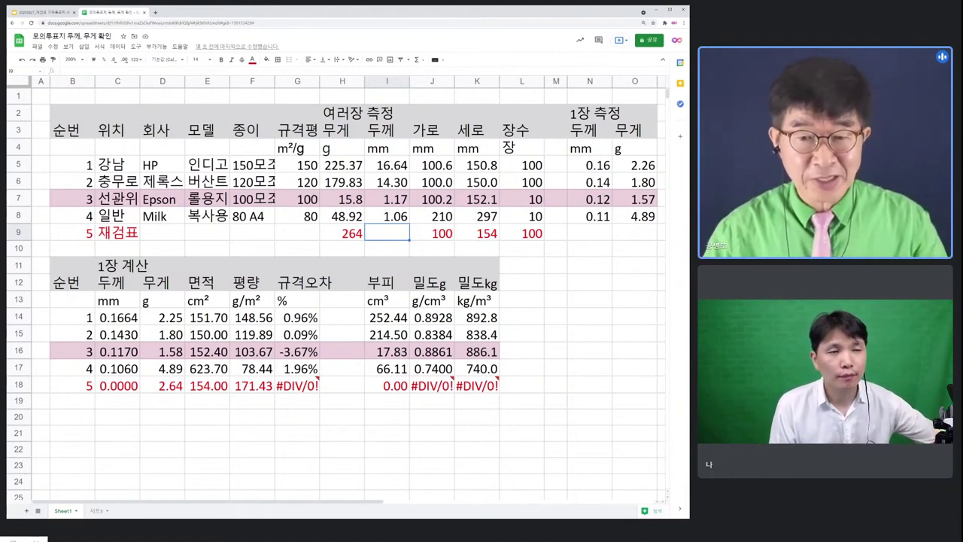
click(19, 197)
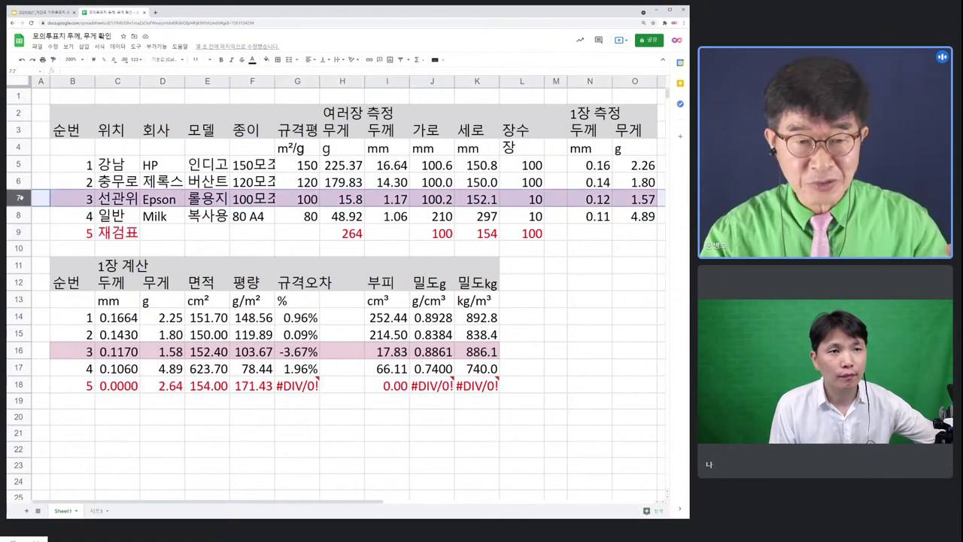
click(309, 234)
click(397, 232)
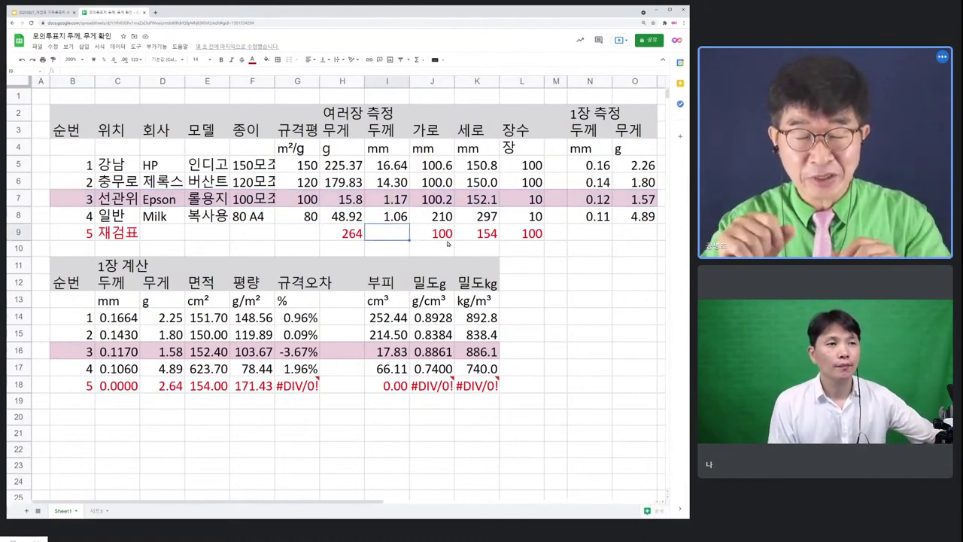
click(517, 237)
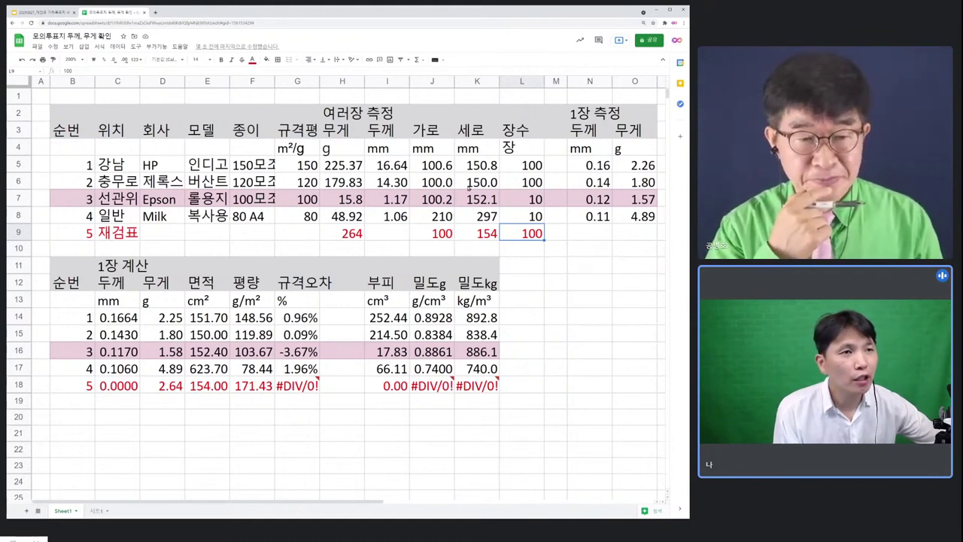
drag(311, 165, 543, 218)
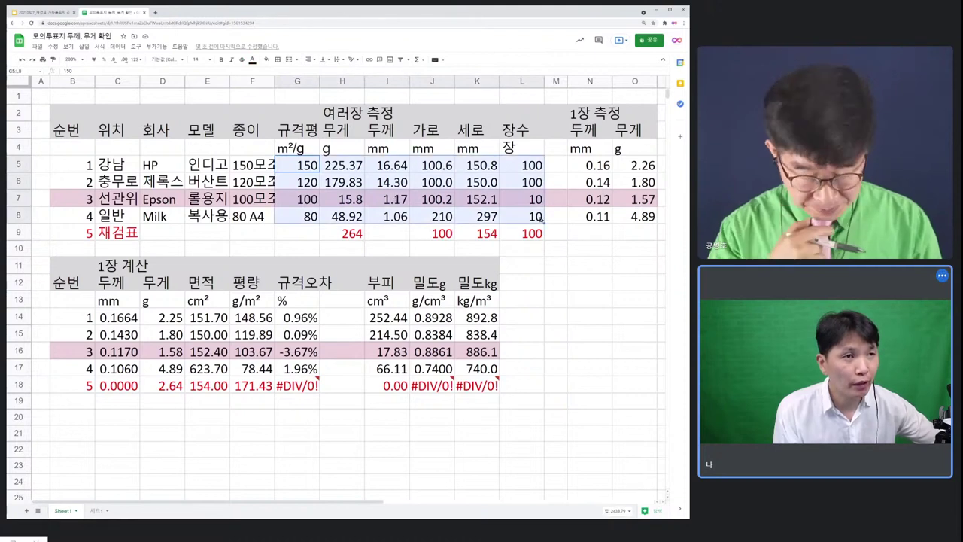
click(540, 217)
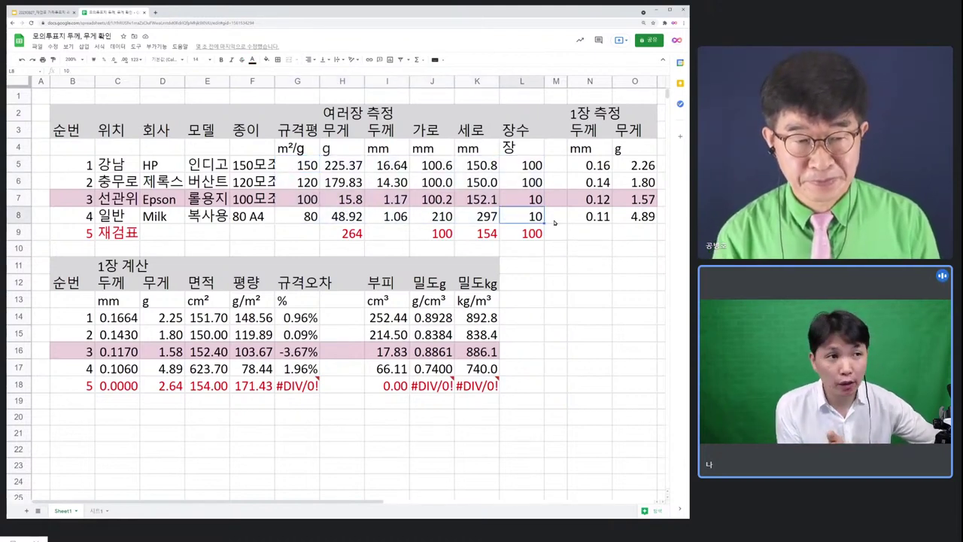
click(528, 234)
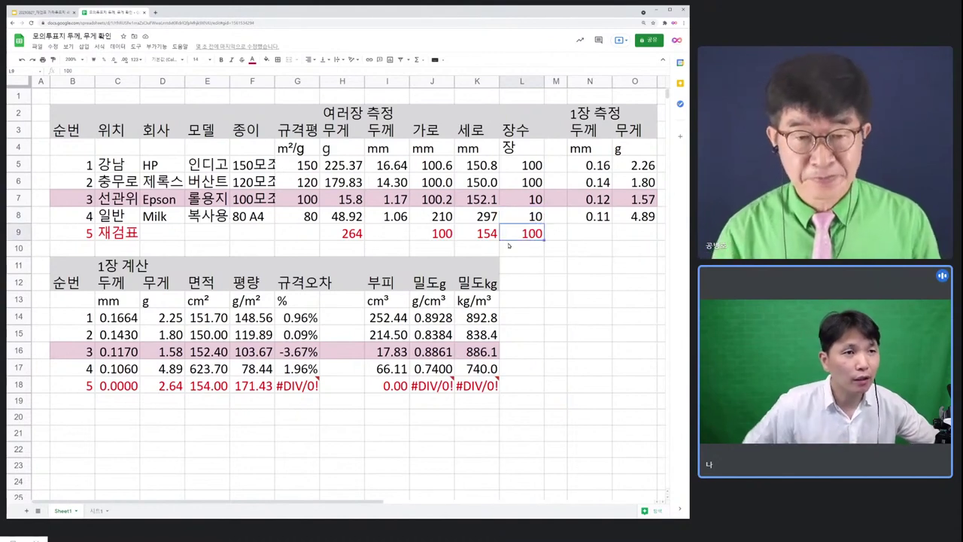
Step: Try stack thicknesses of 18, 17 and 19 mm for the 재검표 sample in cell I9
click(396, 236)
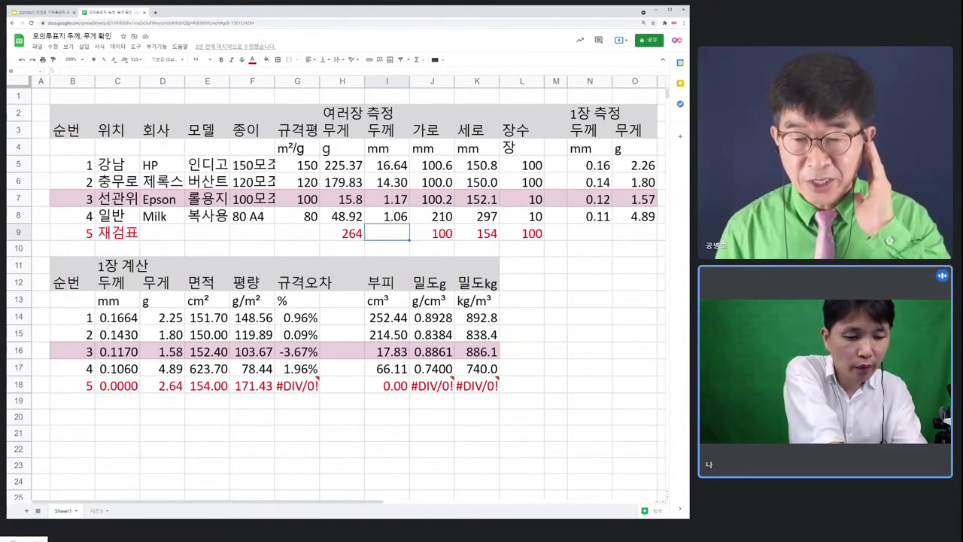
text(18)
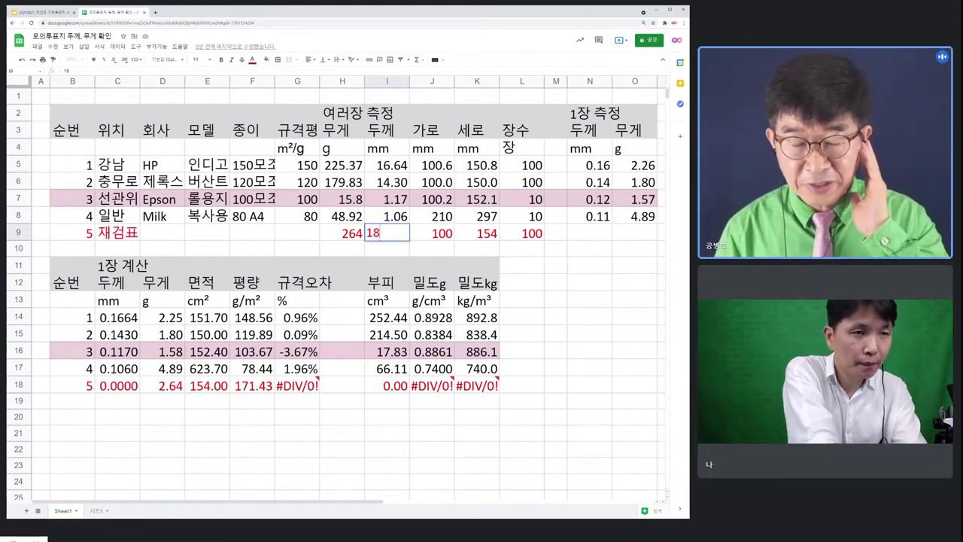
key(Return)
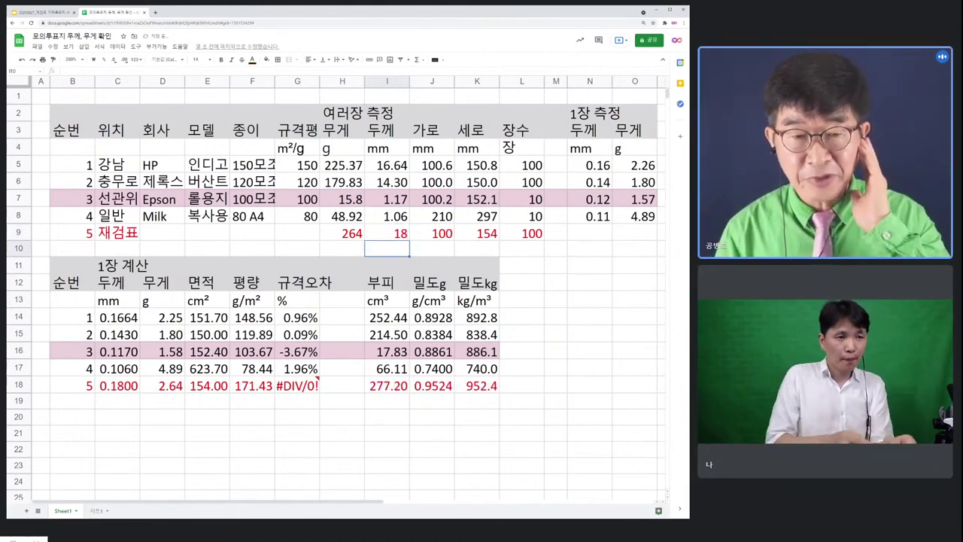
click(387, 233)
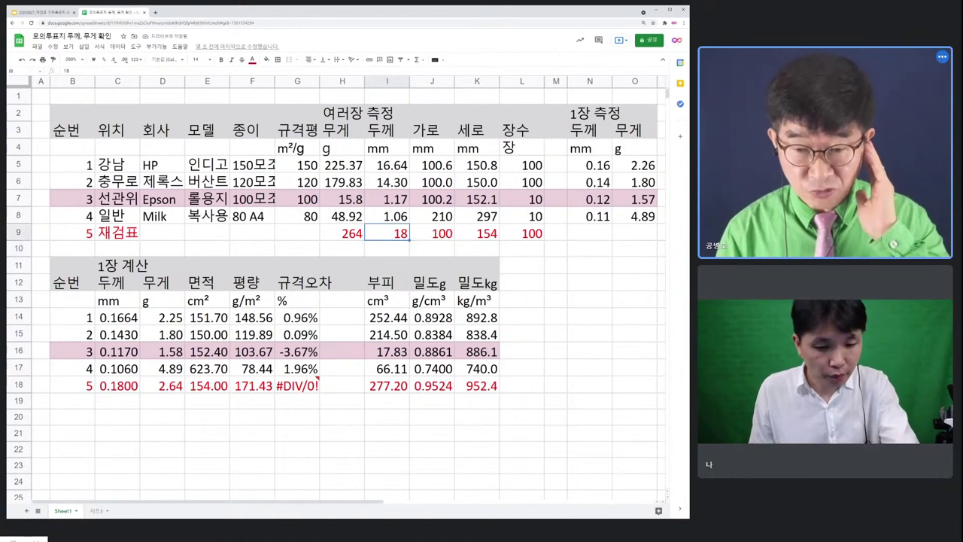
text(17)
key(Return)
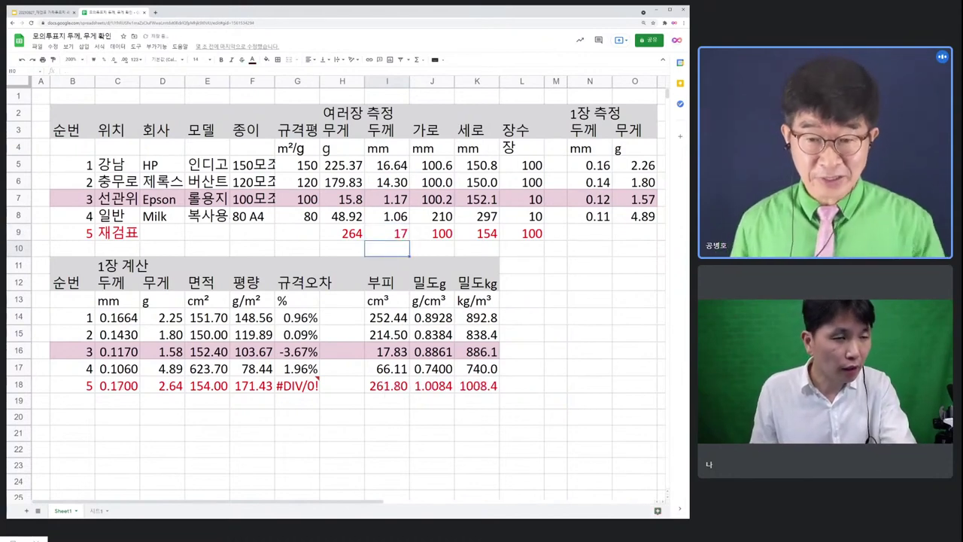
click(387, 233)
text(19)
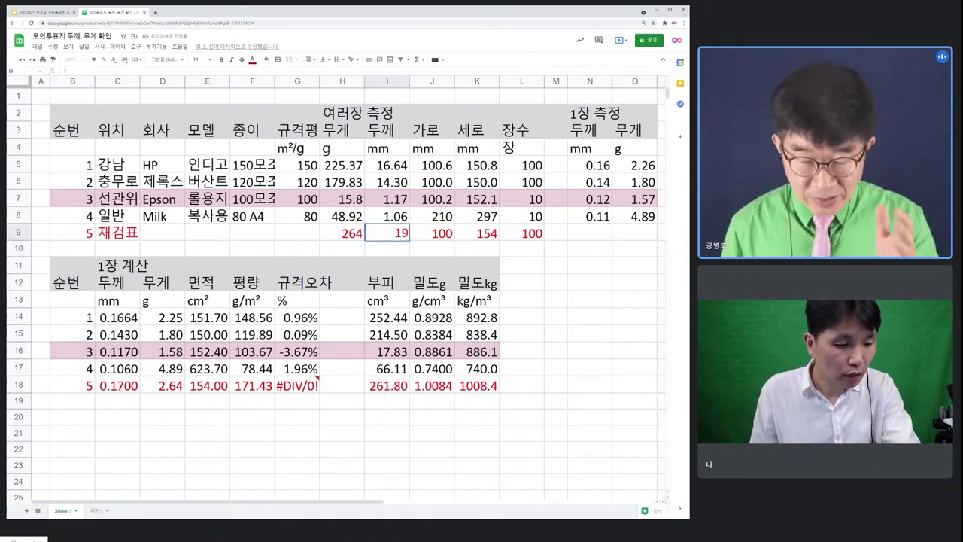
key(Return)
Step: Try stack thicknesses of 20, 21 and 22 mm for the 재검표 sample in cell I9
click(387, 233)
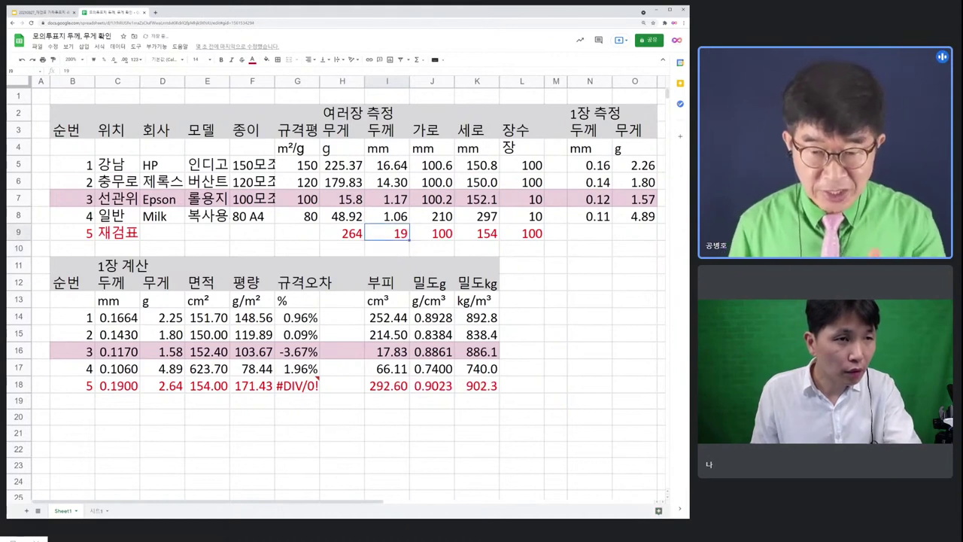
text(20)
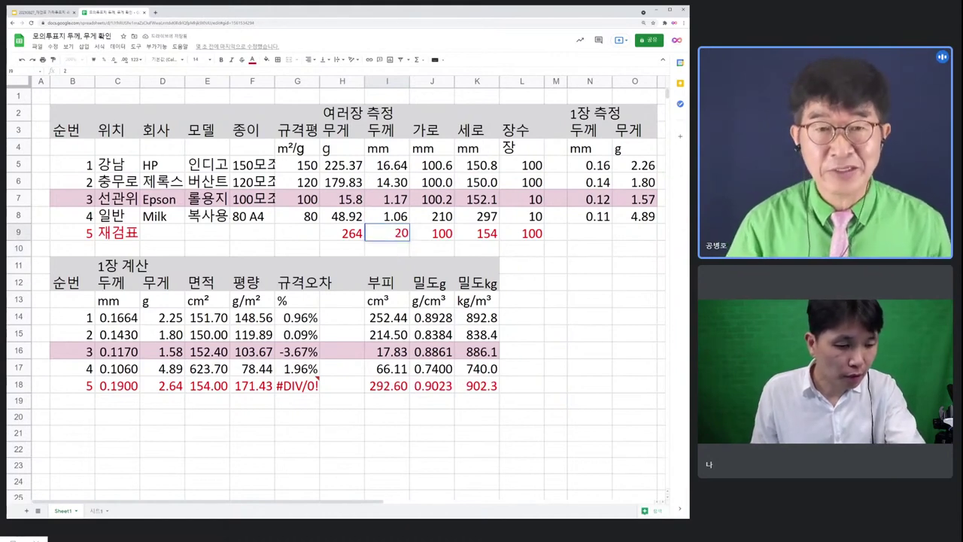
key(Return)
key(Up)
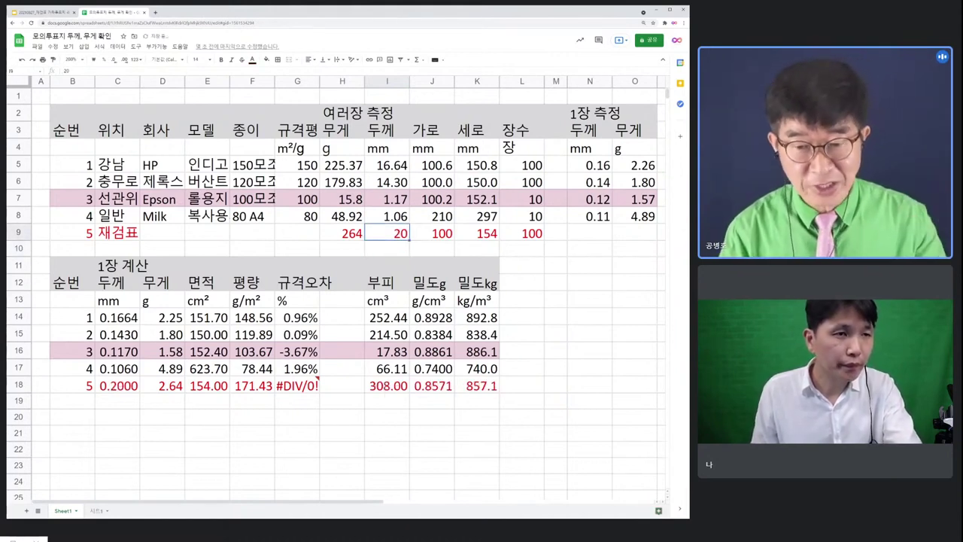
text(21)
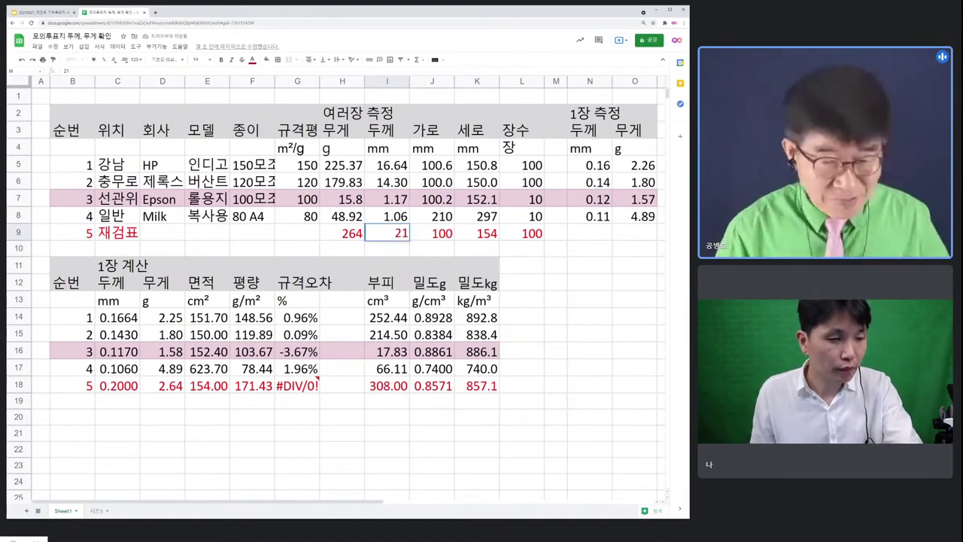
key(Return)
key(Up)
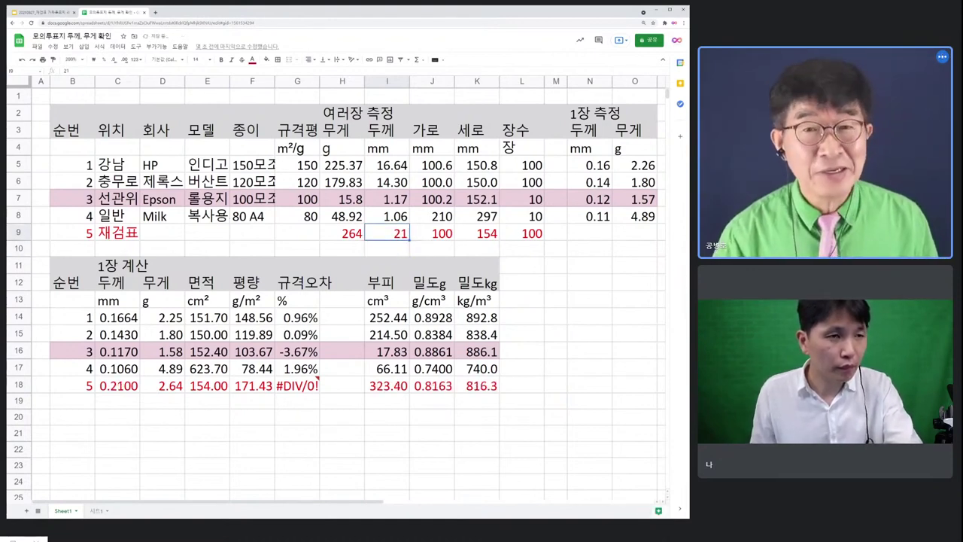
text(22)
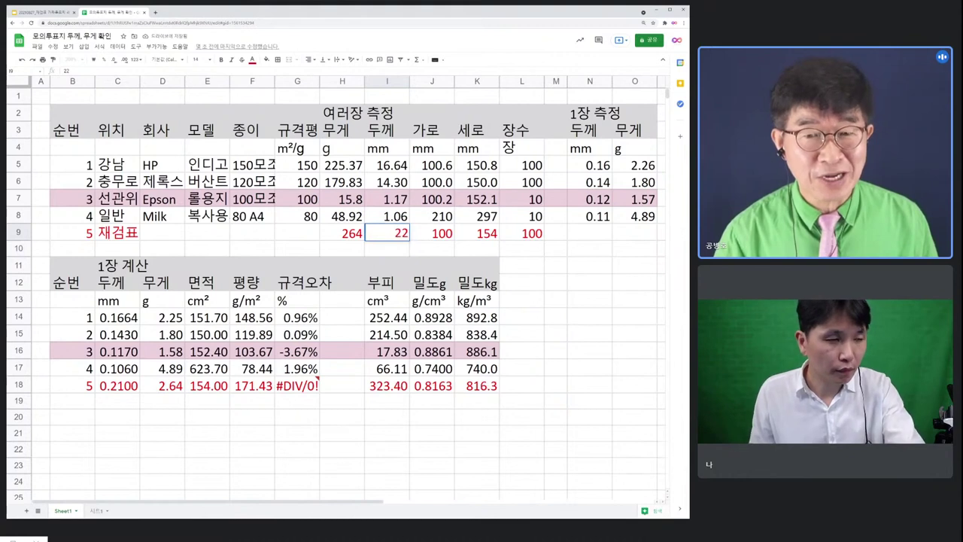
key(Return)
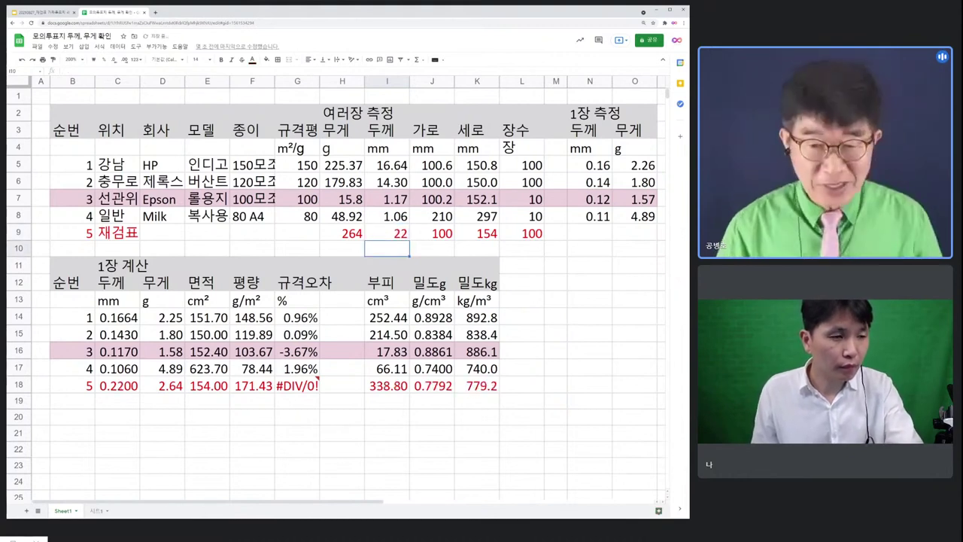
Step: Set the 재검표 sample's stack thickness in I9 to 23 mm and refine it to 23.16 mm
click(386, 233)
text(23)
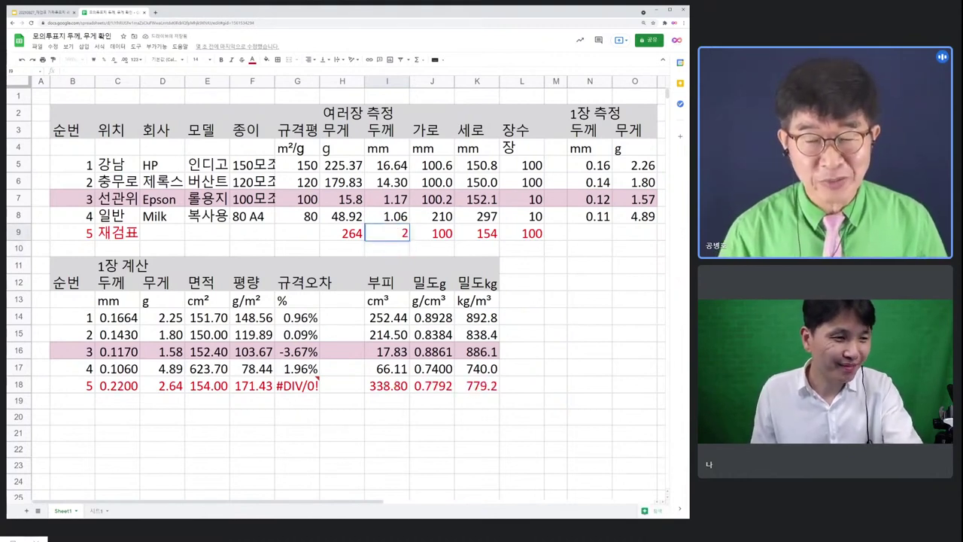
key(Return)
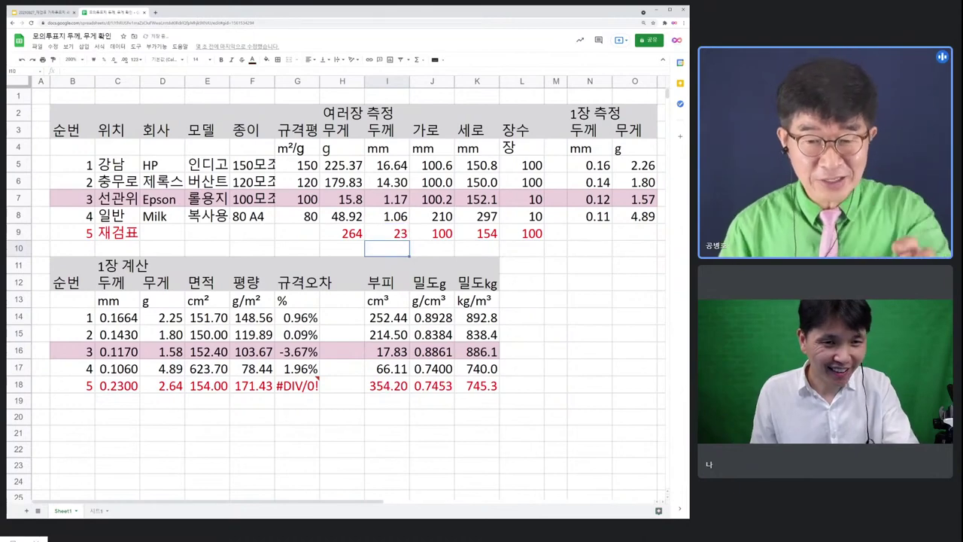
click(386, 233)
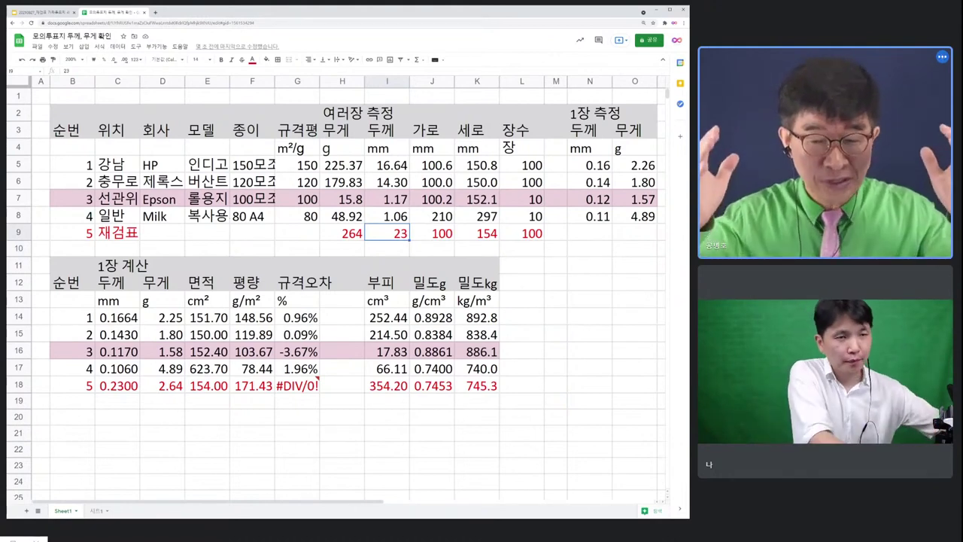
double_click(402, 234)
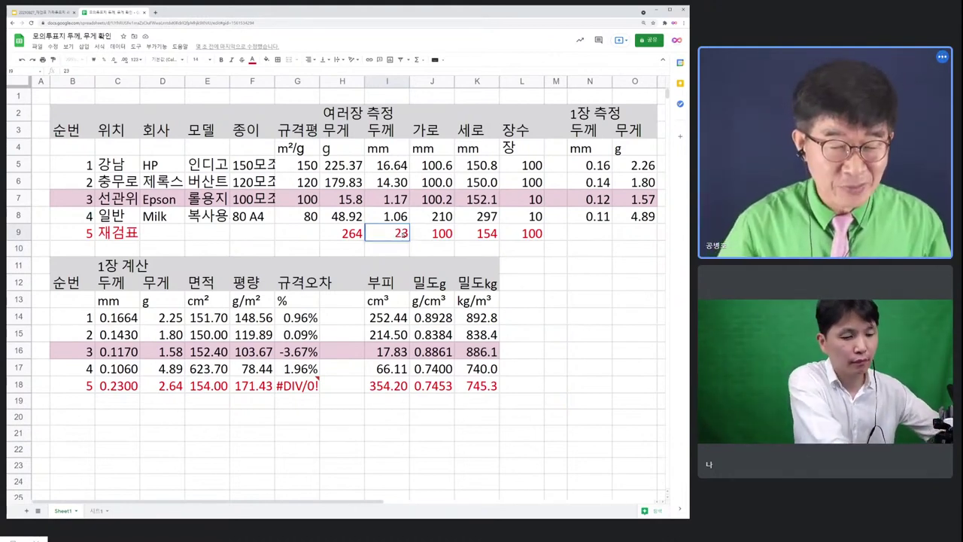
text(.)
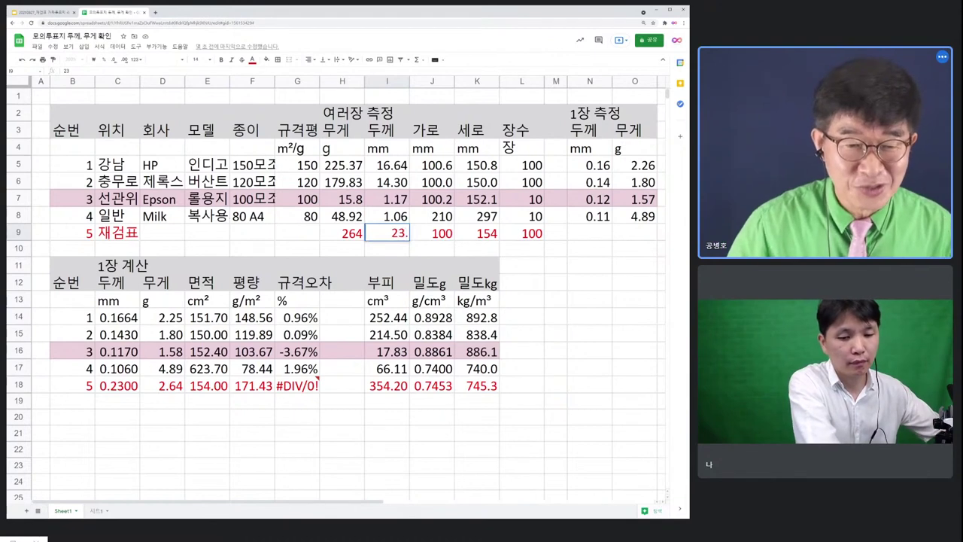
text(16)
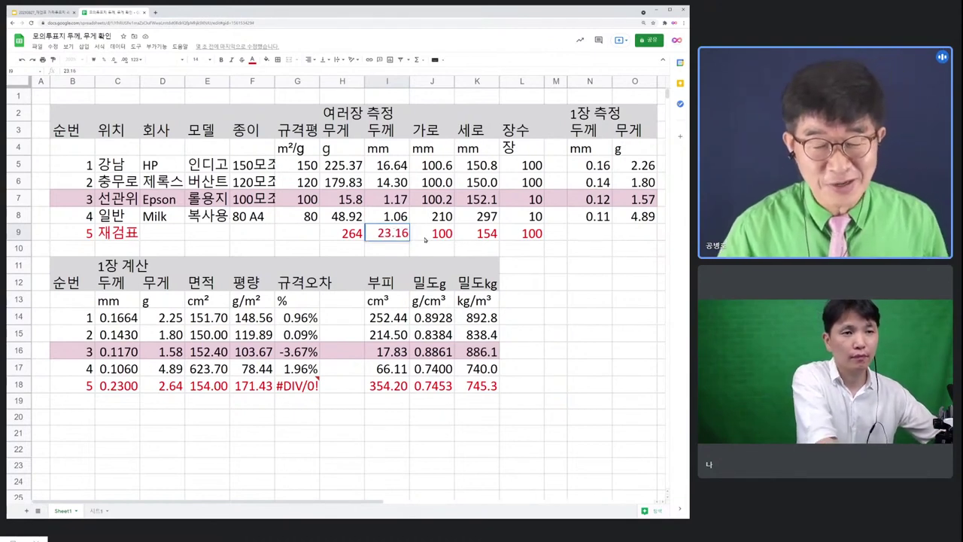
click(426, 239)
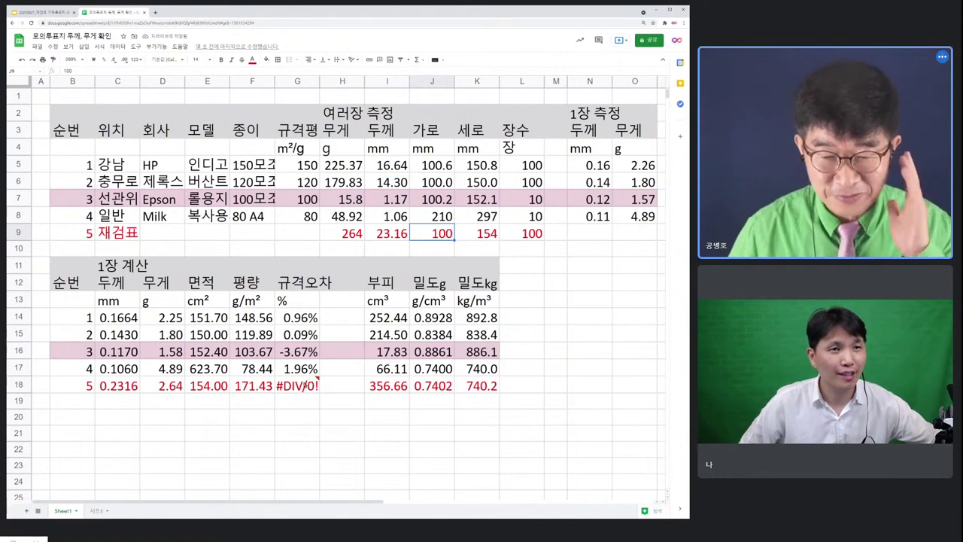
Step: Enter 100 as the 재검표 sample's standard basis weight in cell G9
mouse_move(307, 383)
click(310, 237)
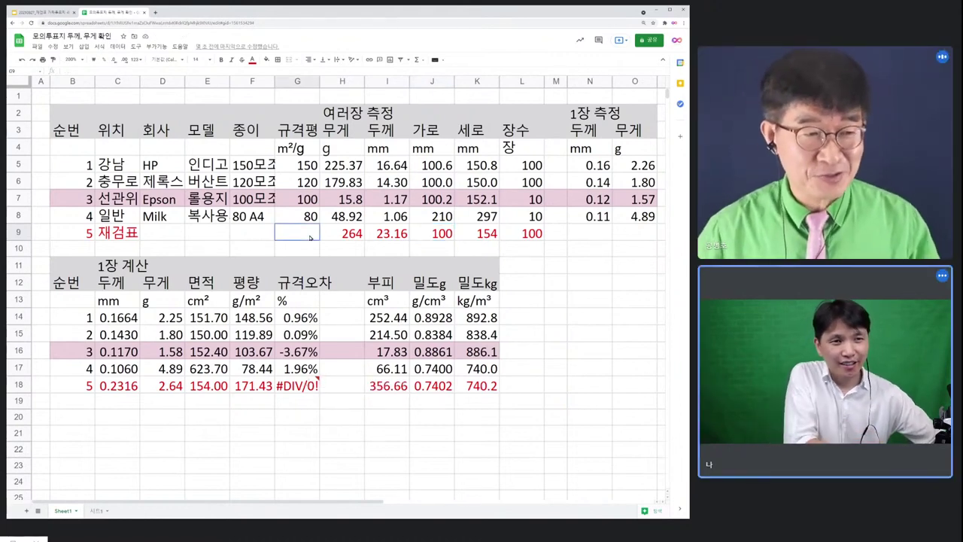
text(100)
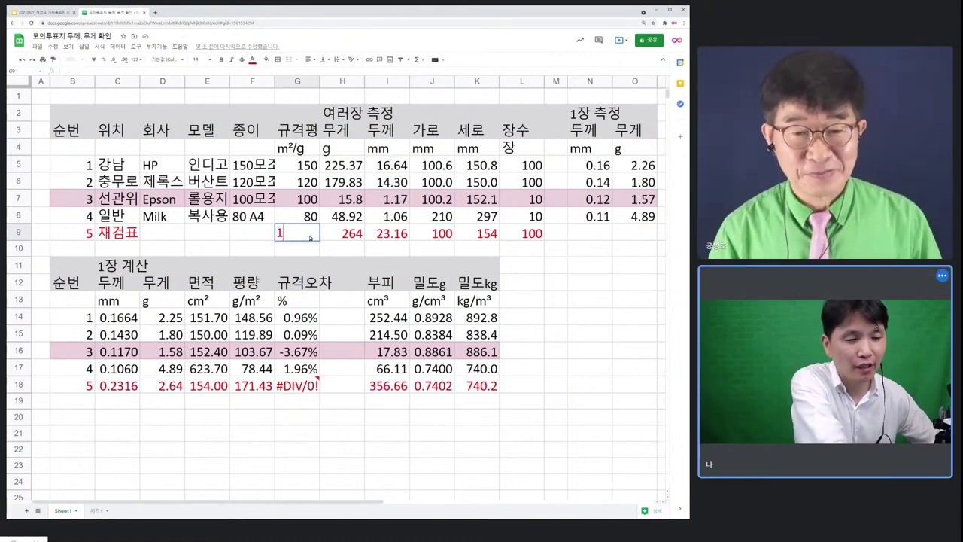
click(338, 237)
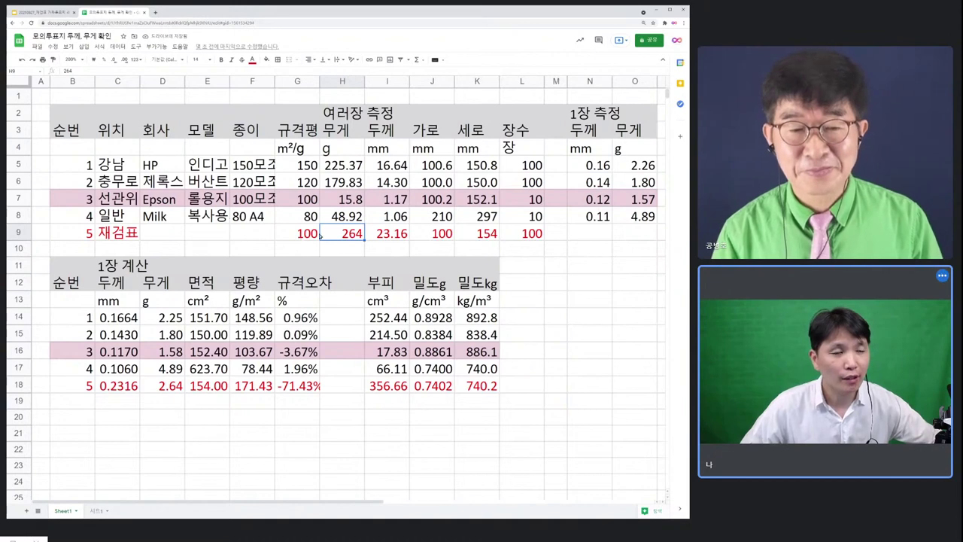
click(397, 236)
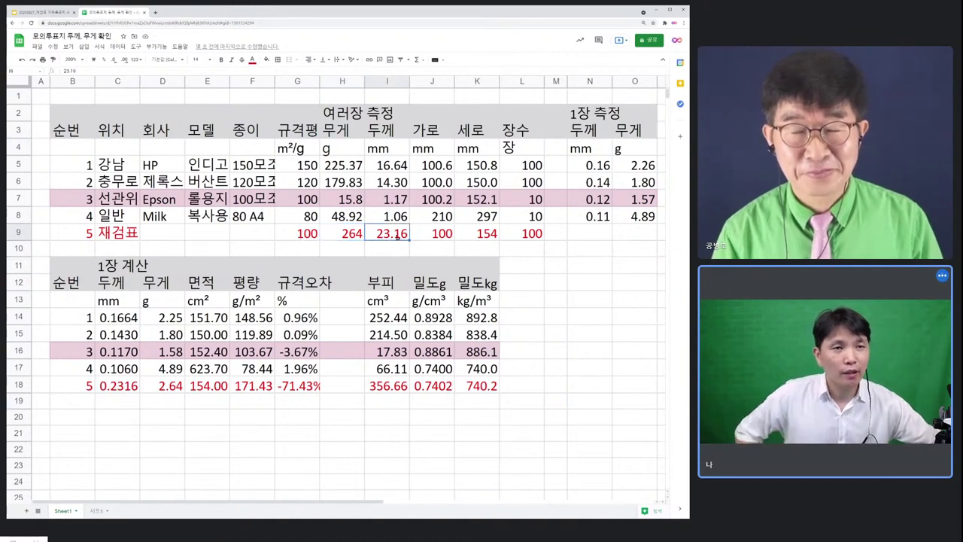
click(307, 234)
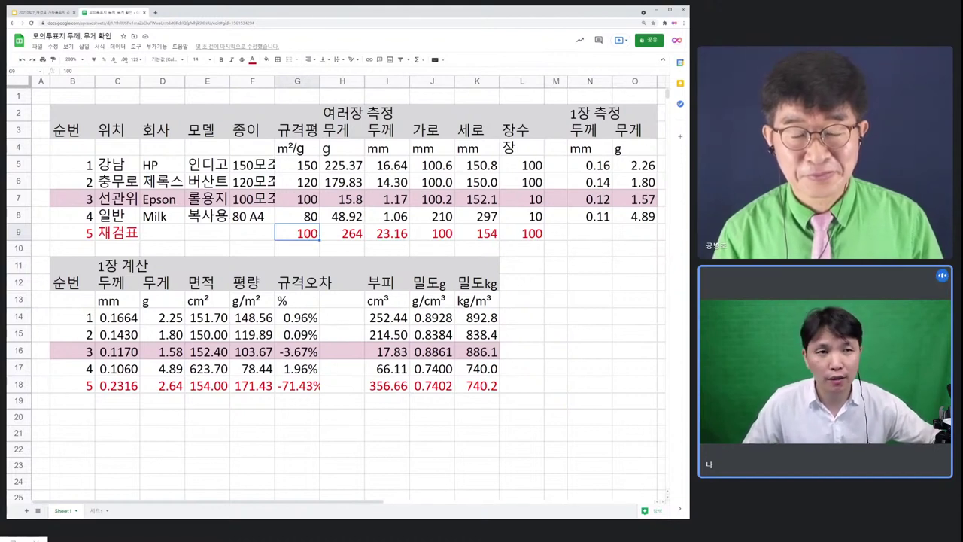
Step: Try a stack thickness of 18.16 mm for the 재검표 sample in cell I9
click(376, 234)
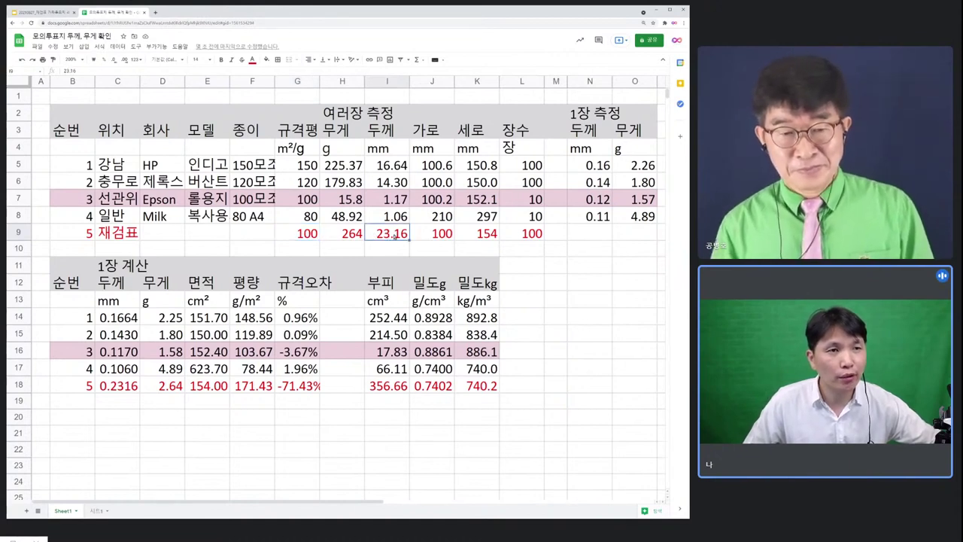
double_click(384, 233)
drag(383, 234, 389, 234)
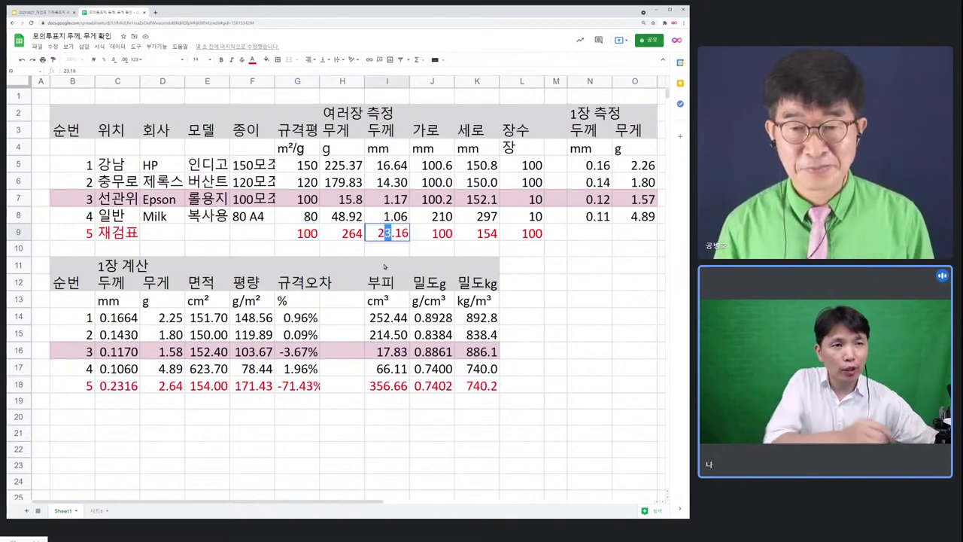
text(8.)
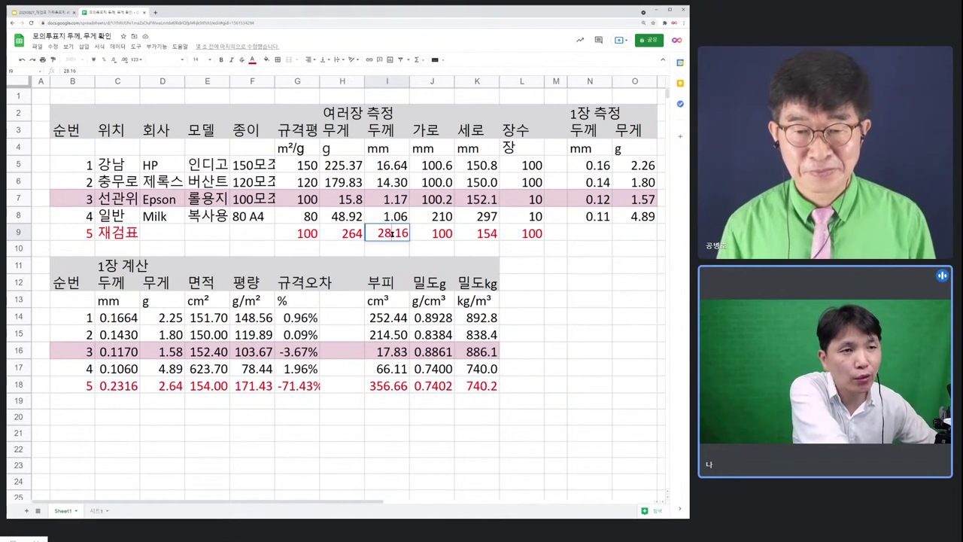
text(1)
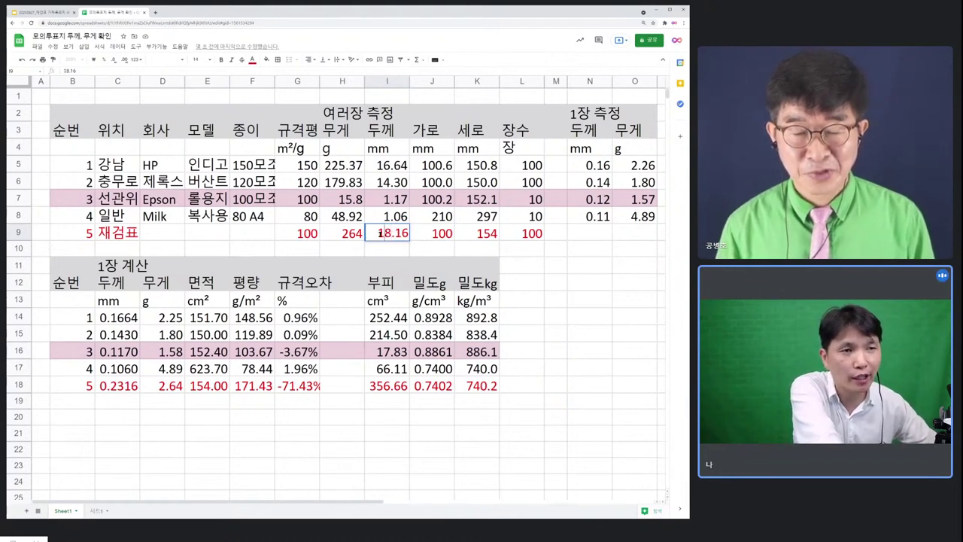
key(Tab)
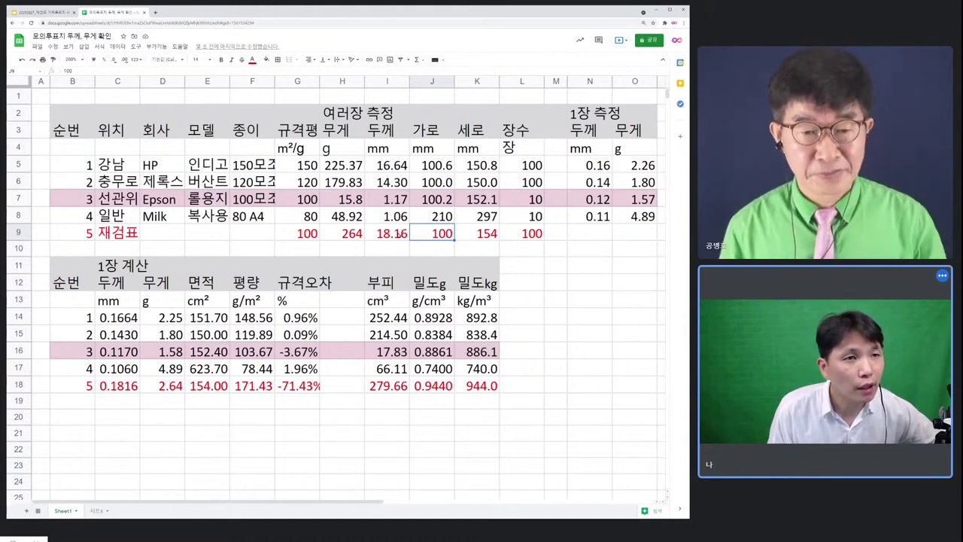
Step: Check the 선관위 sample's single-sheet thickness in N7 and try a 12 mm stack thickness for the 재검표 sample in I9
click(580, 198)
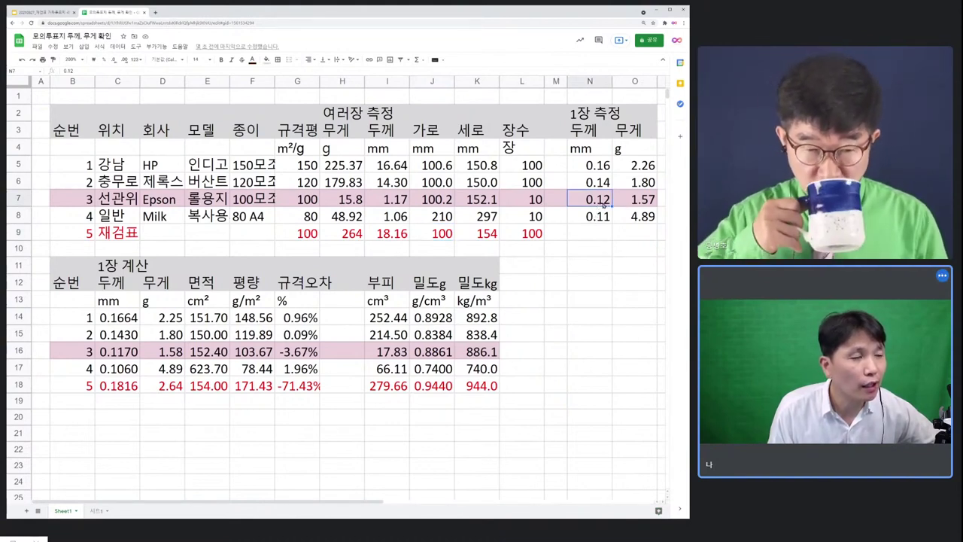
click(394, 236)
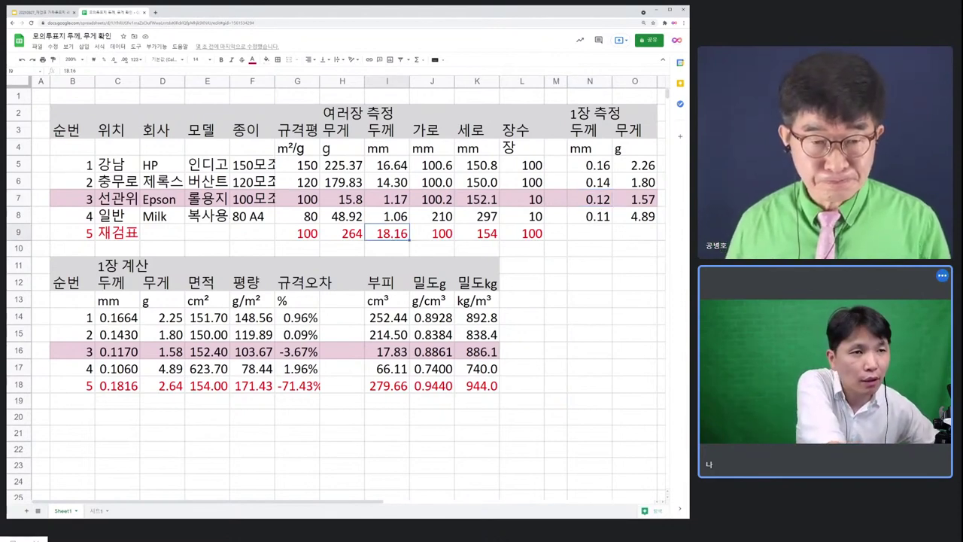
text(12)
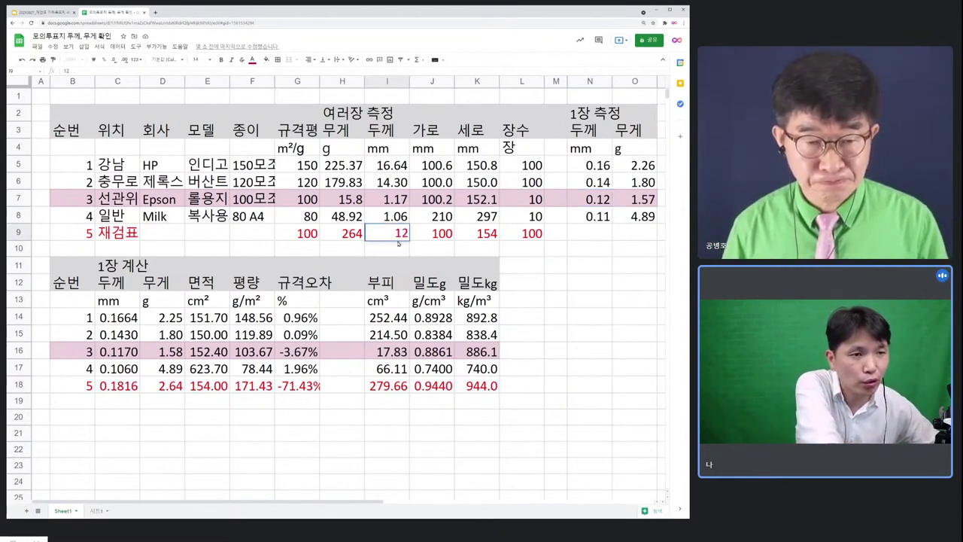
key(Tab)
Step: Set the 재검표 sample's stack thickness in I9 to 18 mm
click(398, 235)
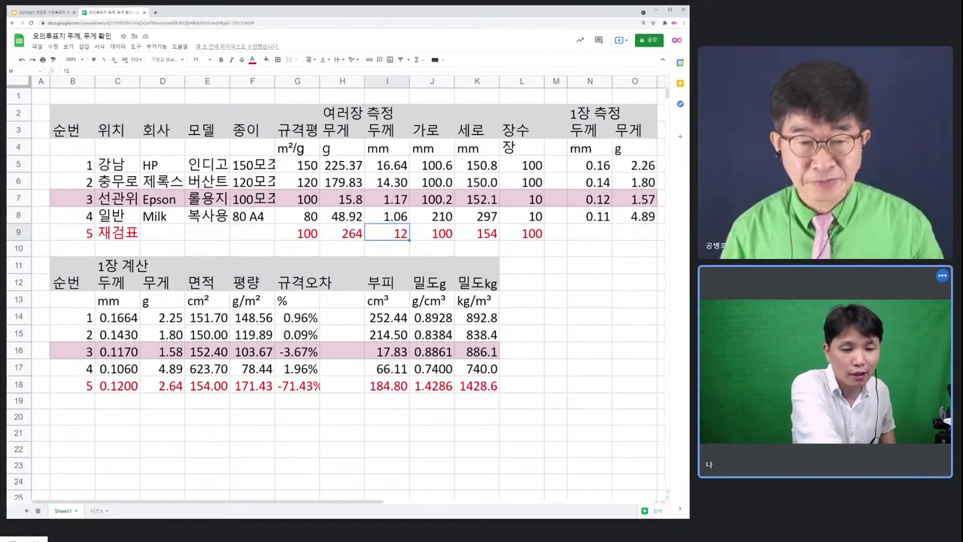
text(18)
key(Return)
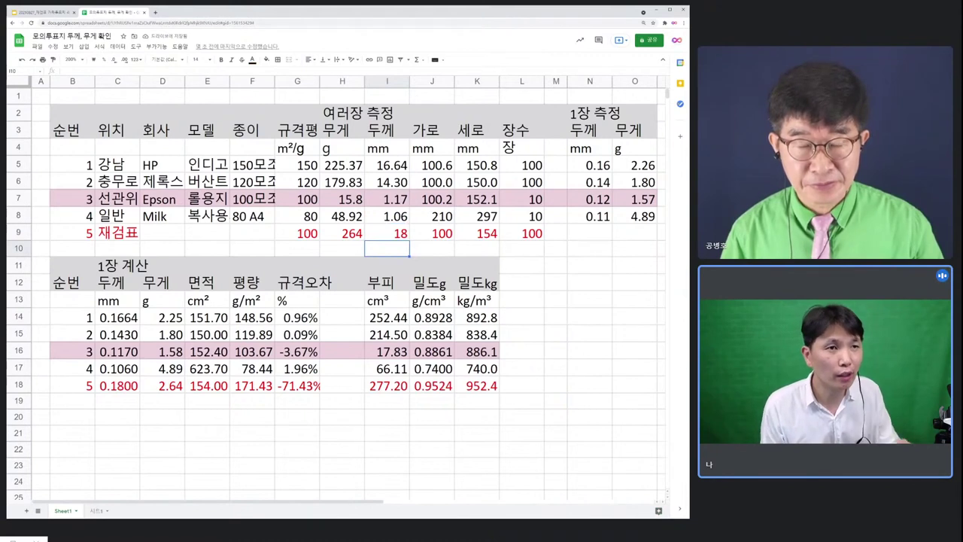
Step: Review the 재검표 row's thickness, weight, width, height and sheet count, along with its single-sheet measurement cells N9:O9
click(386, 233)
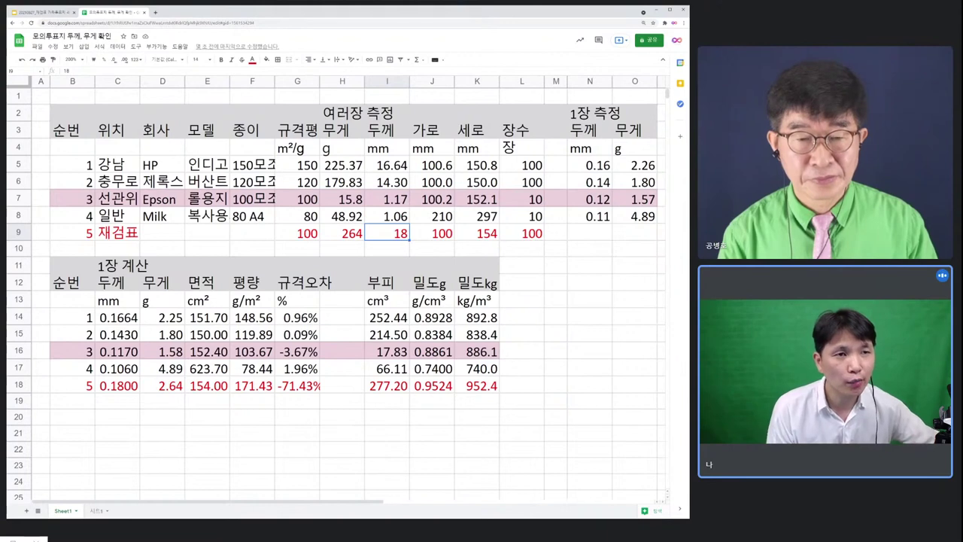
click(348, 237)
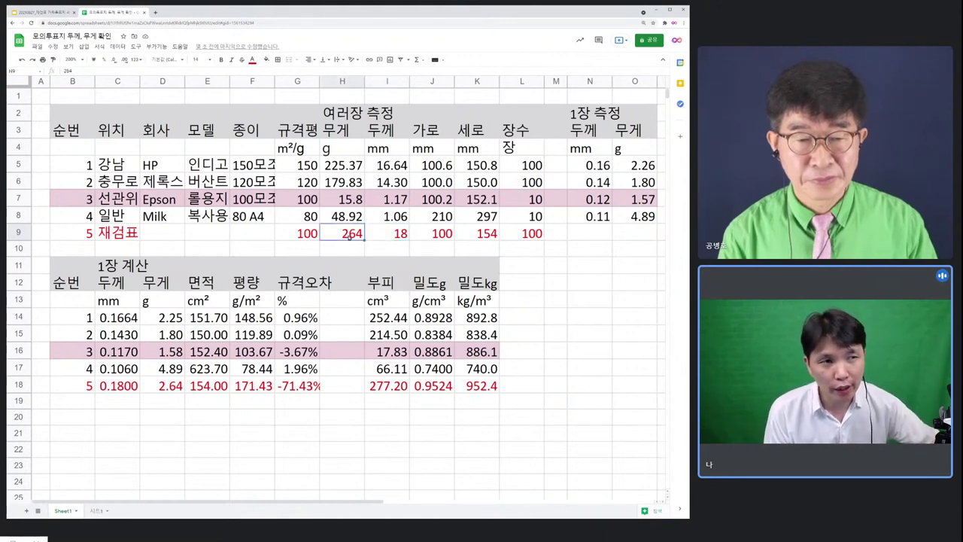
drag(445, 240, 488, 239)
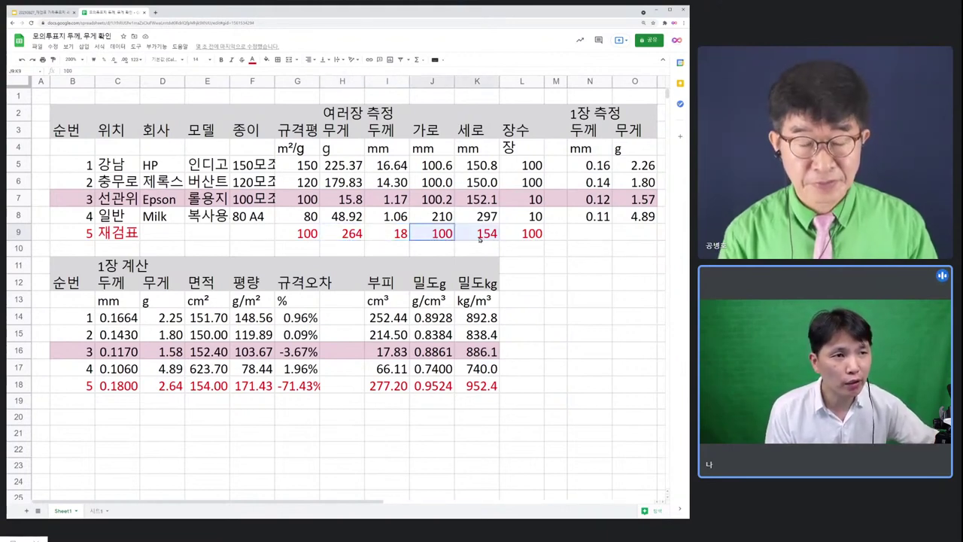
click(489, 239)
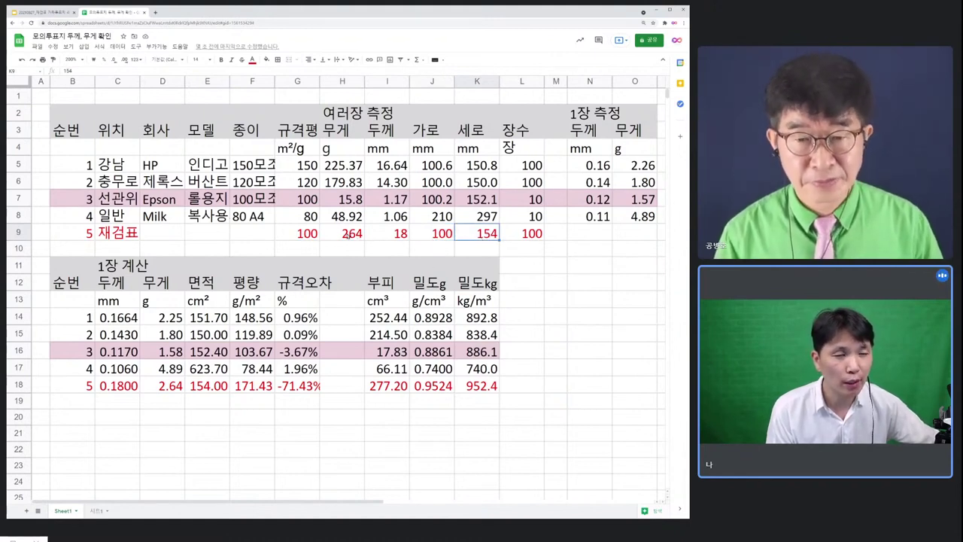
click(355, 236)
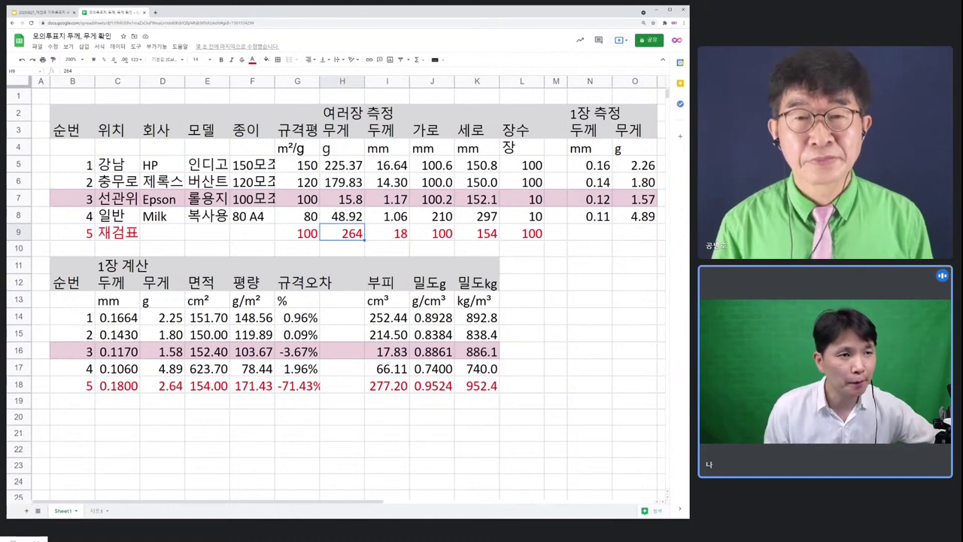
click(520, 235)
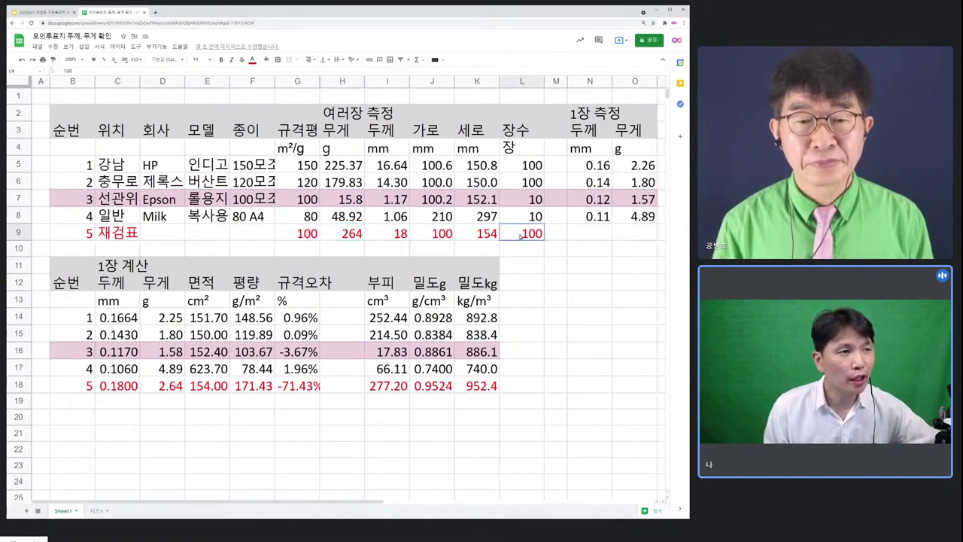
click(598, 215)
click(610, 235)
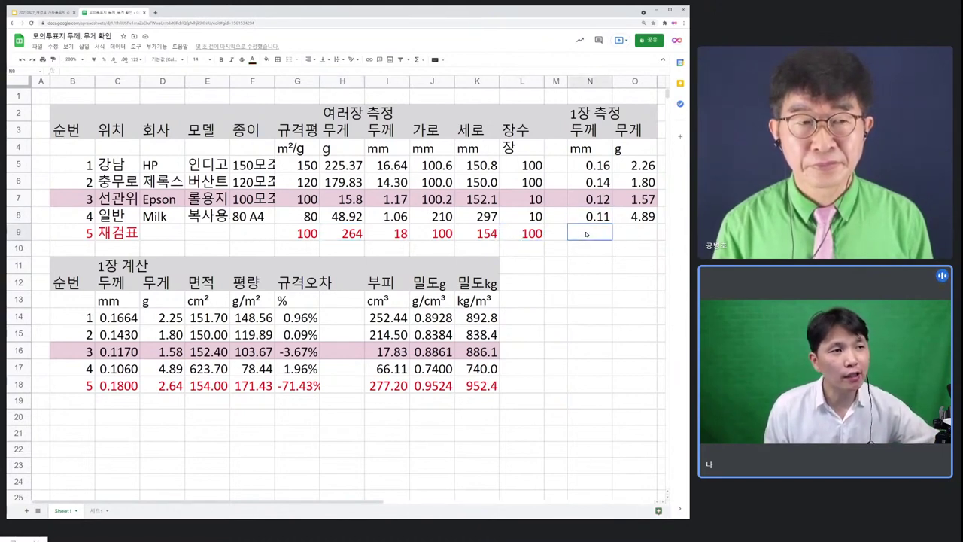
drag(613, 234, 594, 234)
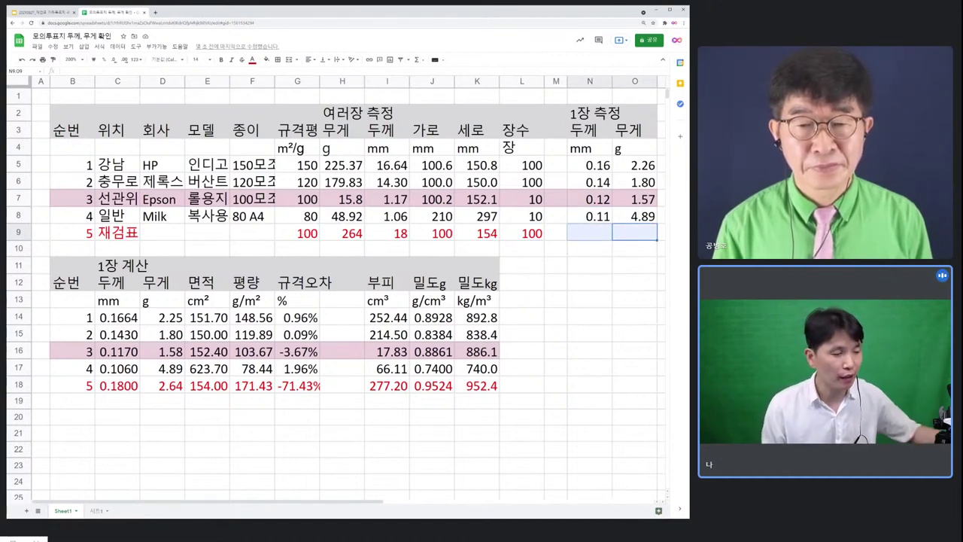
click(586, 232)
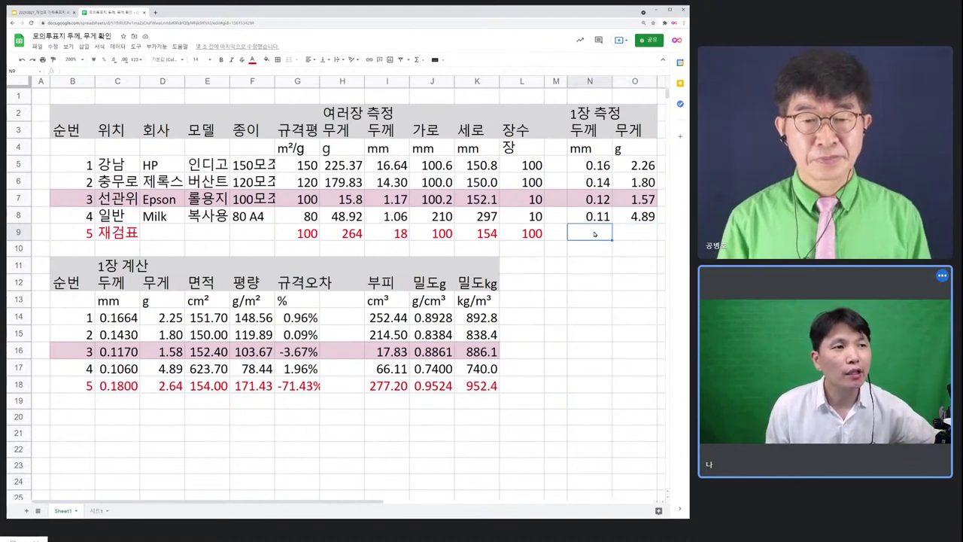
Step: Compare the 선관위 sample's measurements in row 7 and calculated values in row 16 with the 일반 sample's stack and single-sheet thickness
click(599, 201)
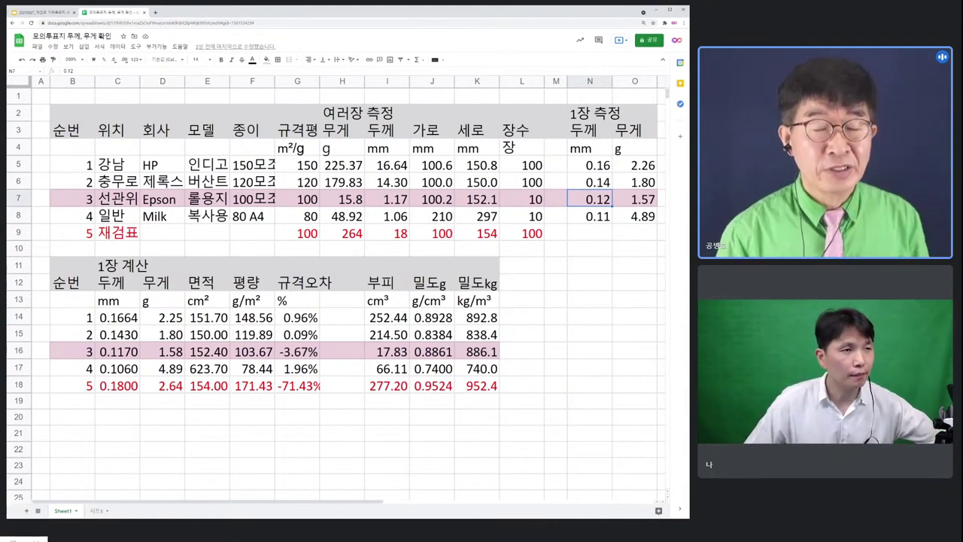
drag(594, 199, 634, 201)
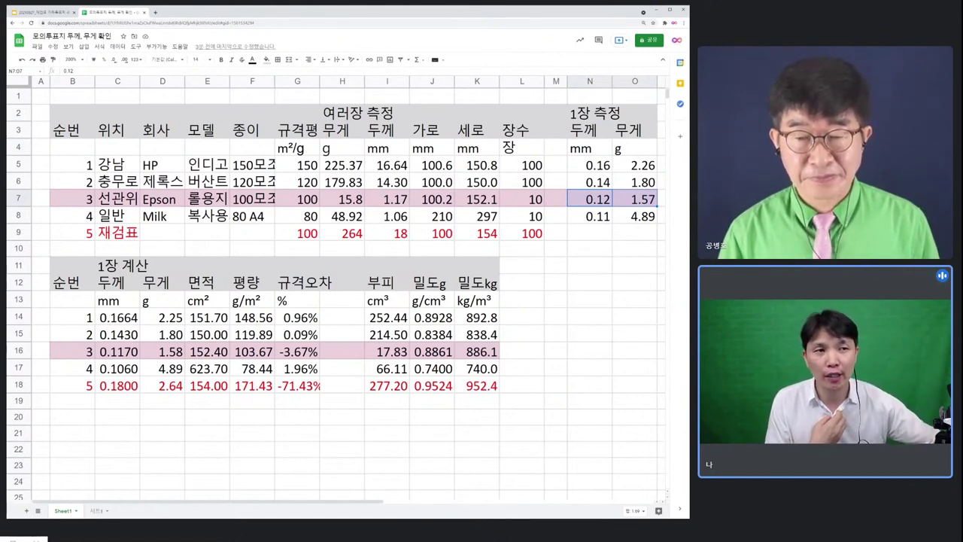
click(404, 217)
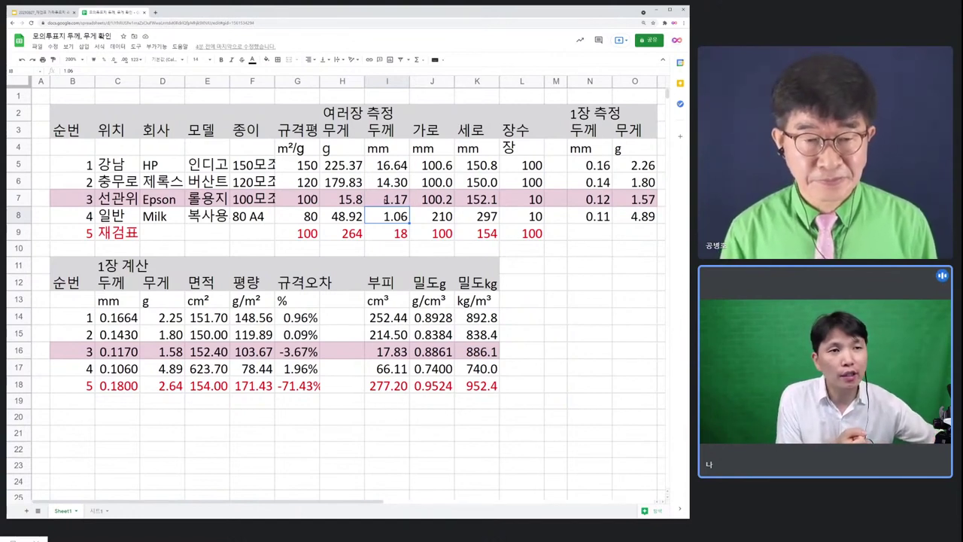
click(403, 204)
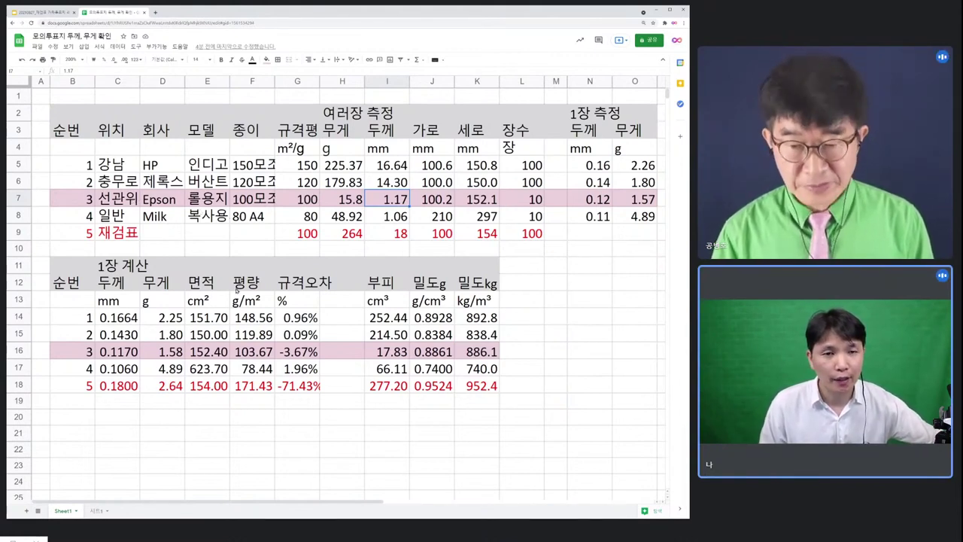
click(207, 399)
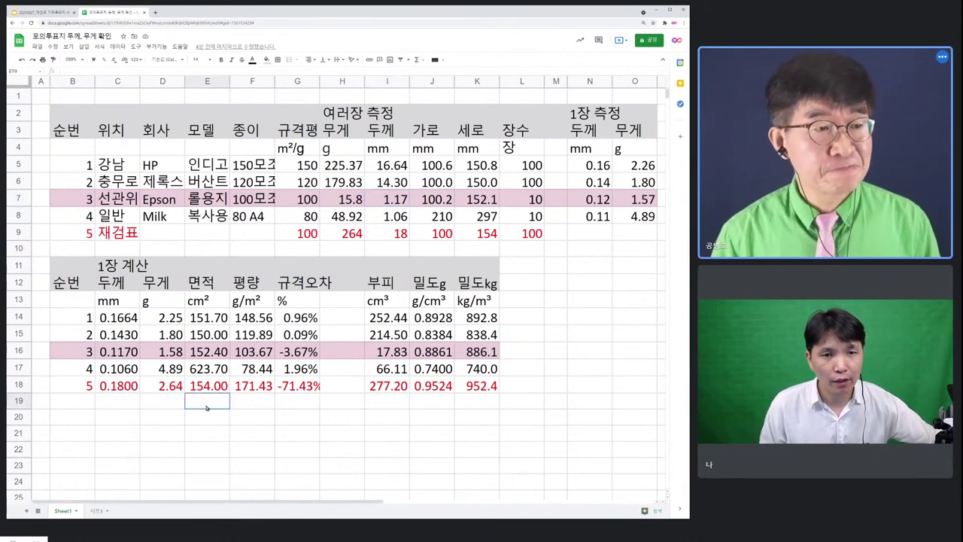
click(117, 356)
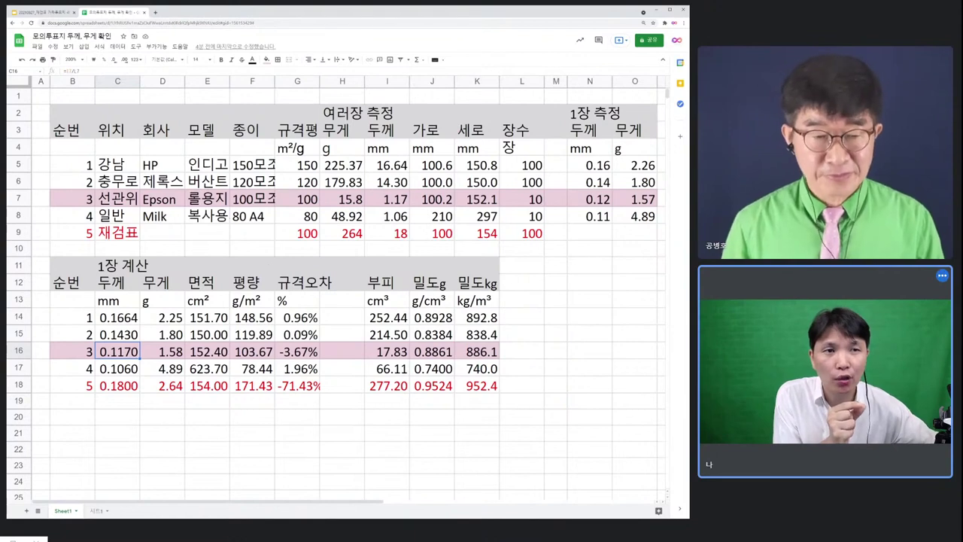
drag(299, 199, 509, 203)
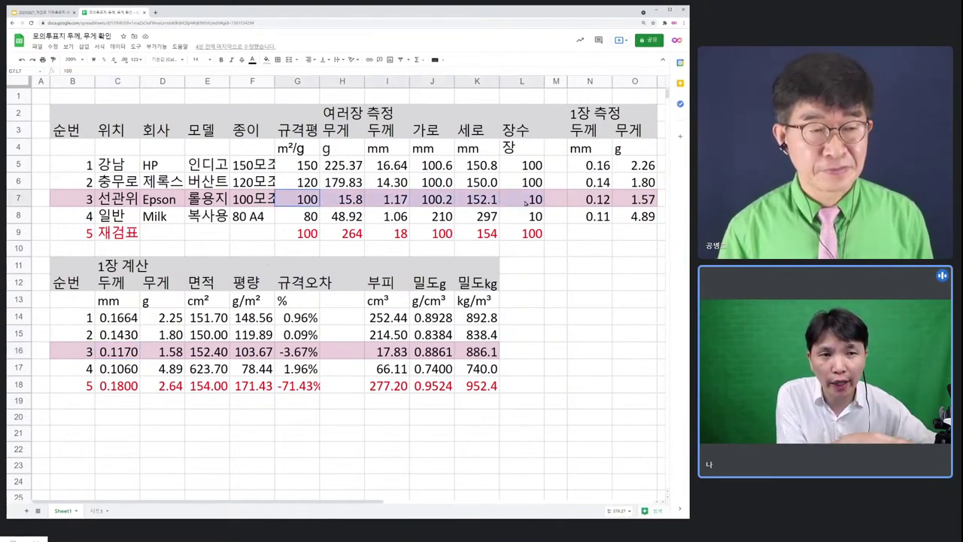
drag(118, 351, 482, 353)
click(319, 414)
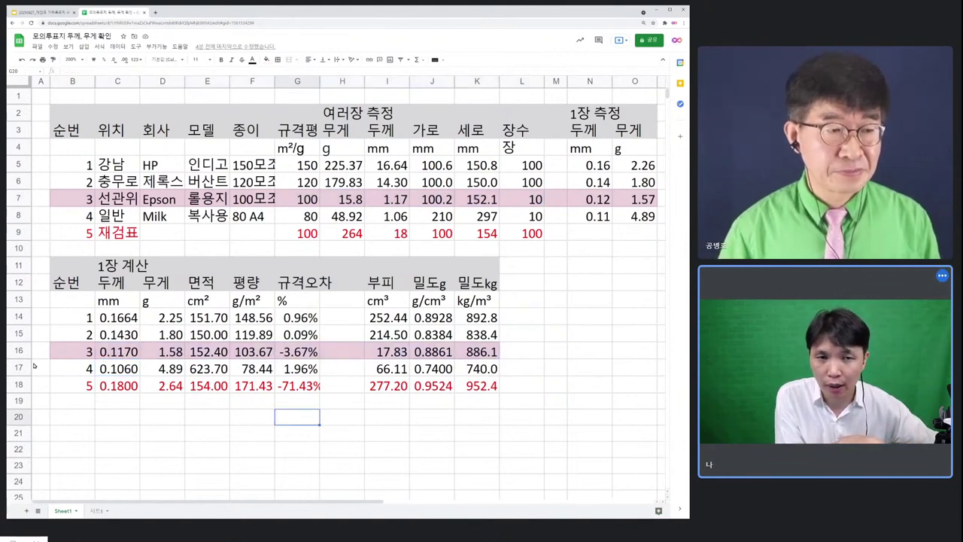
click(21, 351)
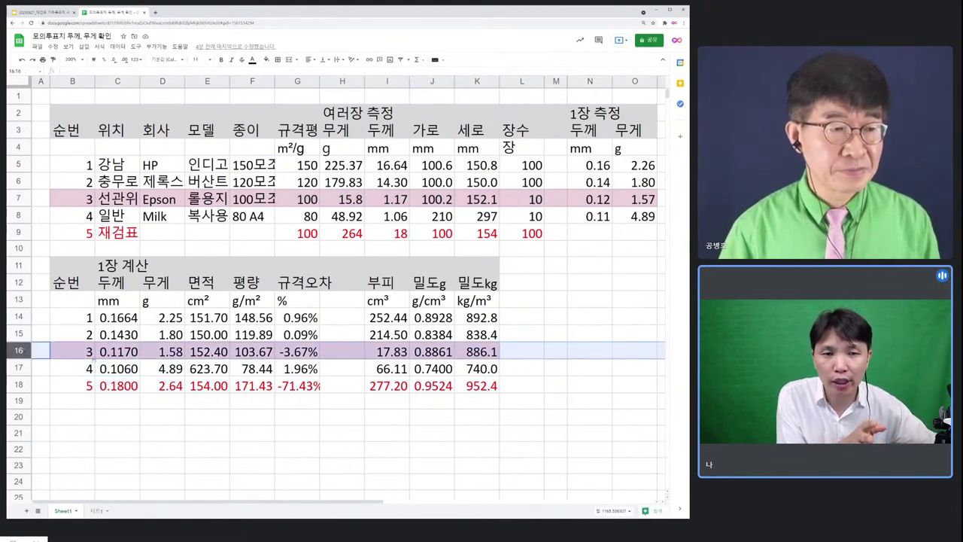
click(118, 367)
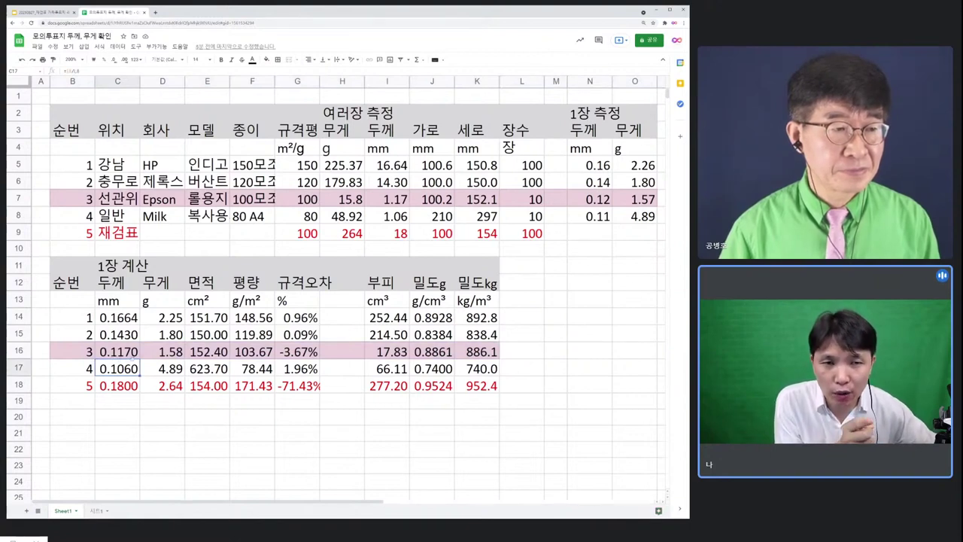
click(119, 351)
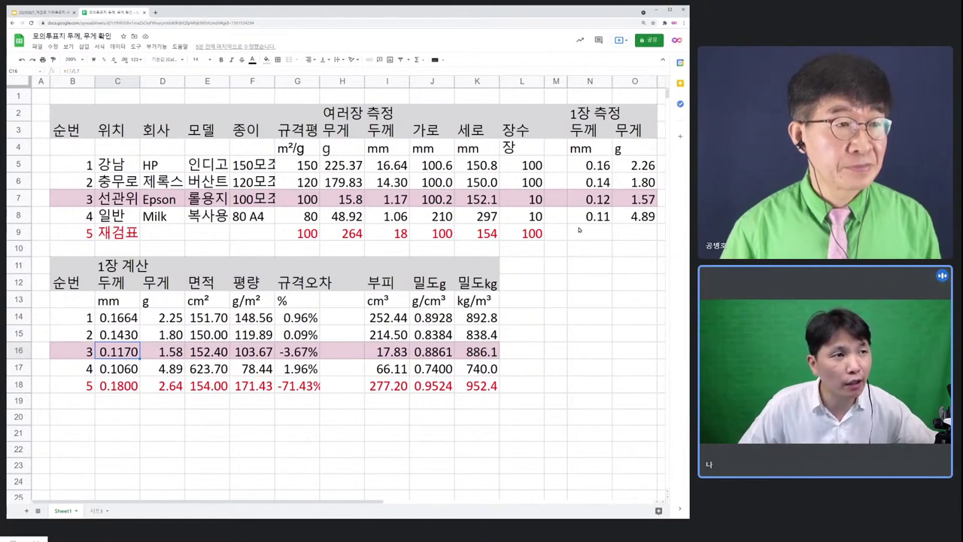
Step: Compare the 선관위 sample's measured single-sheet thickness and weight in N7:O7 with its calculated thickness and weight in C16:D16
click(597, 200)
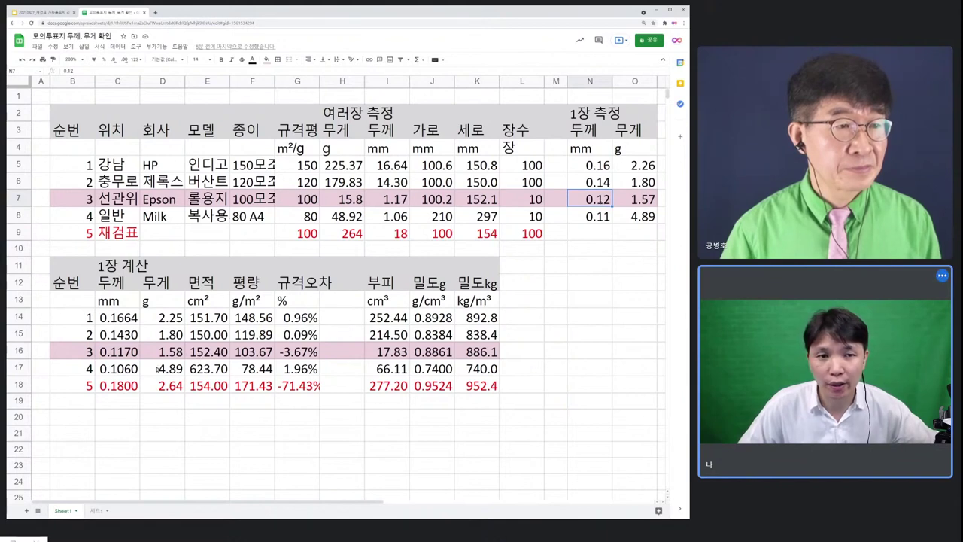
click(135, 352)
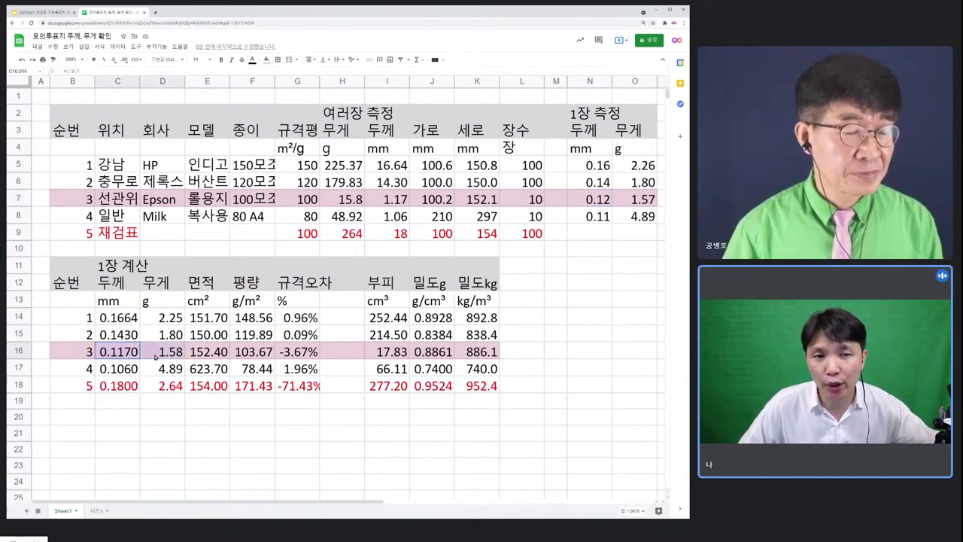
click(122, 358)
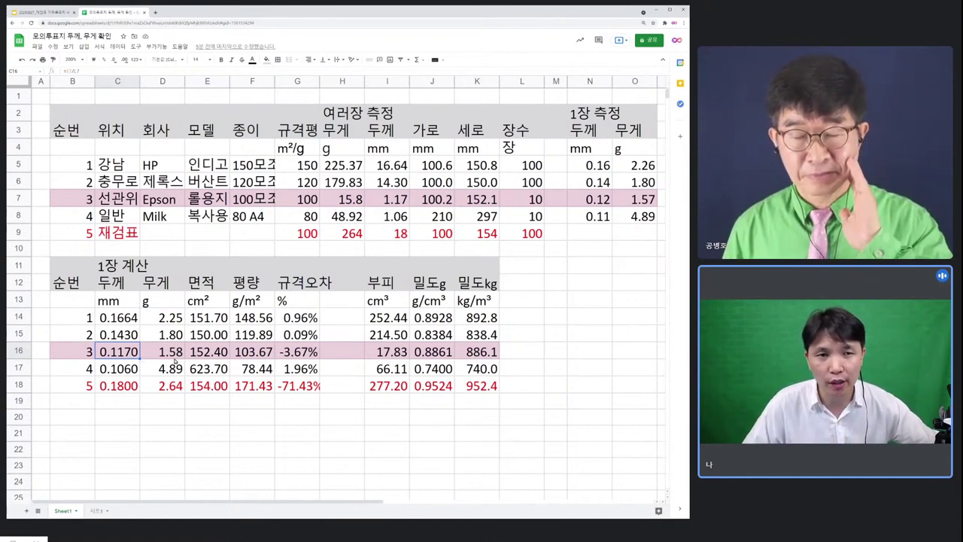
click(176, 354)
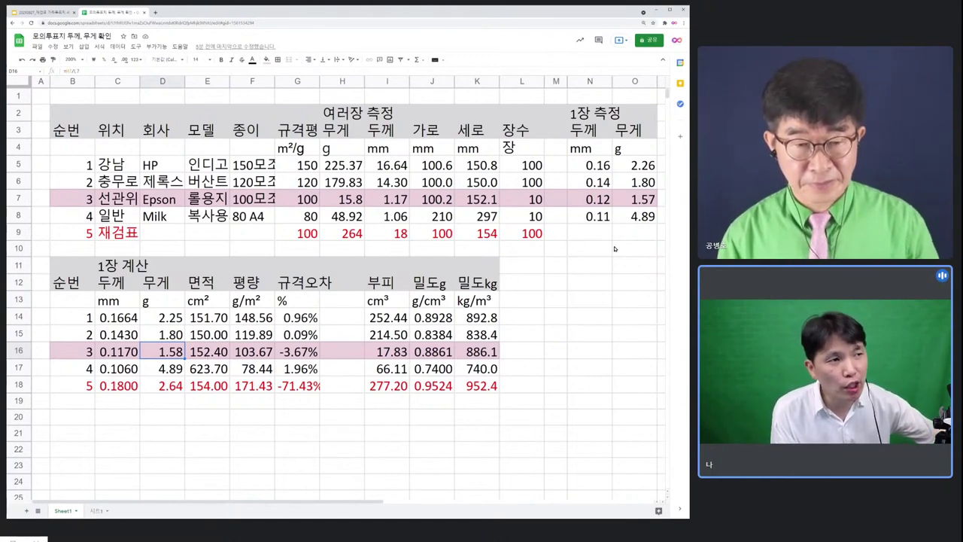
click(631, 202)
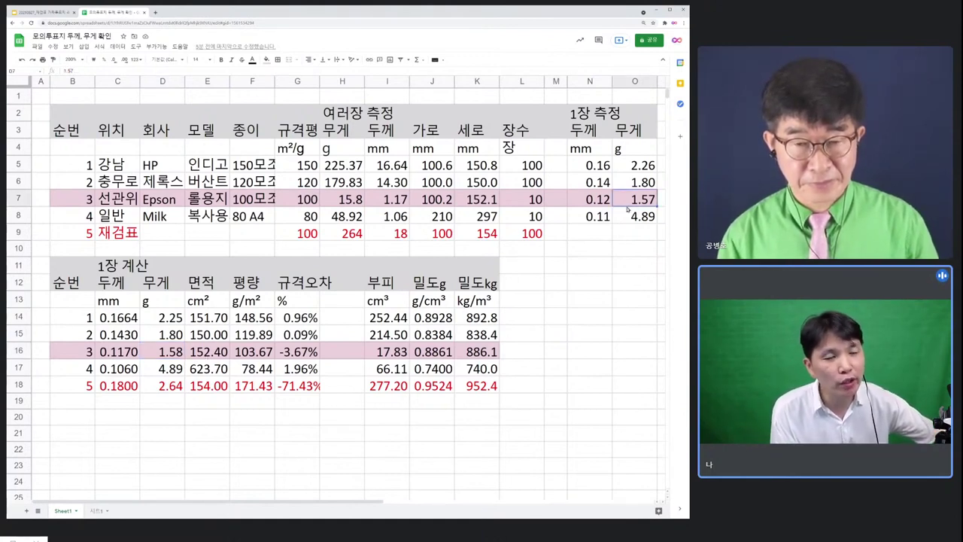
click(172, 352)
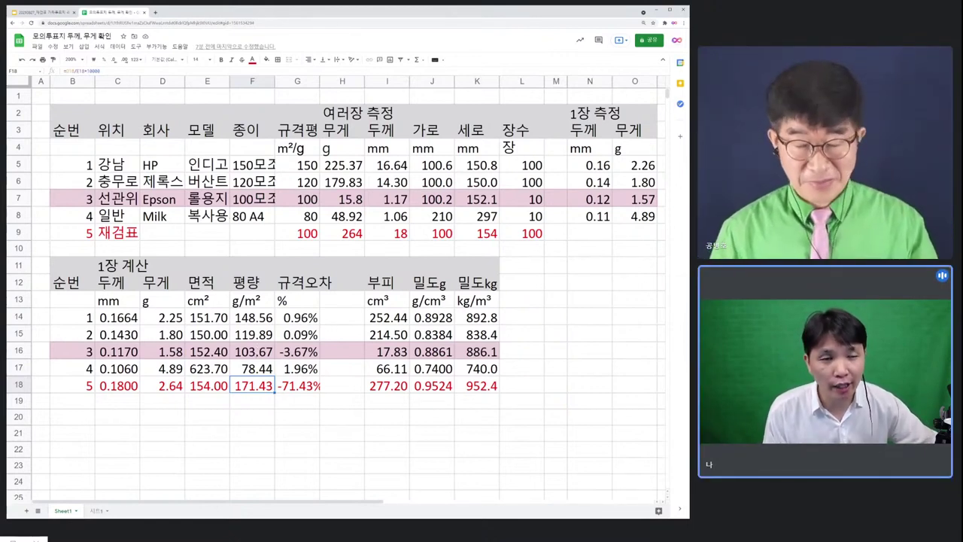
Step: Compare the 강남 and 충무로 samples' calculated basis weights in F14:F15 and specification errors in G14:G15, checking the 강남 specification in G5
click(265, 320)
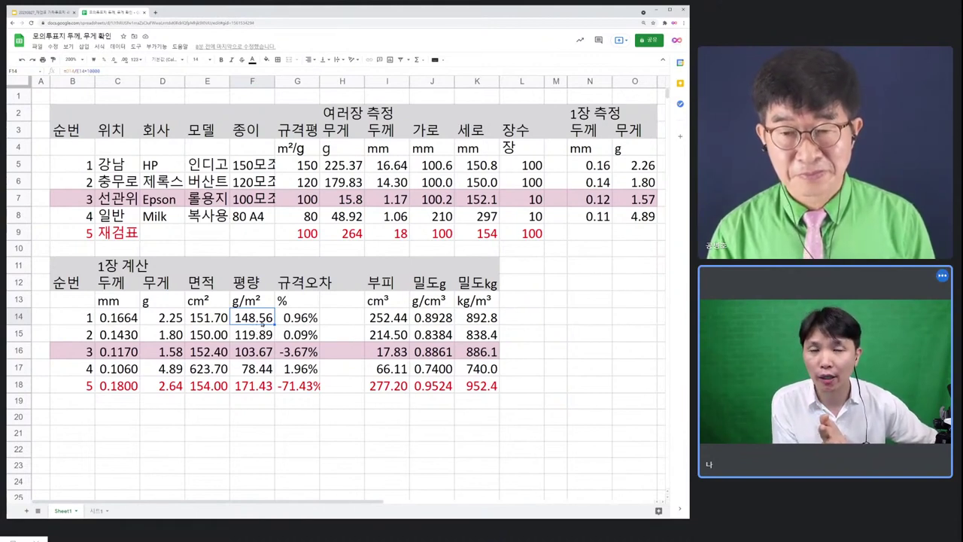
click(311, 171)
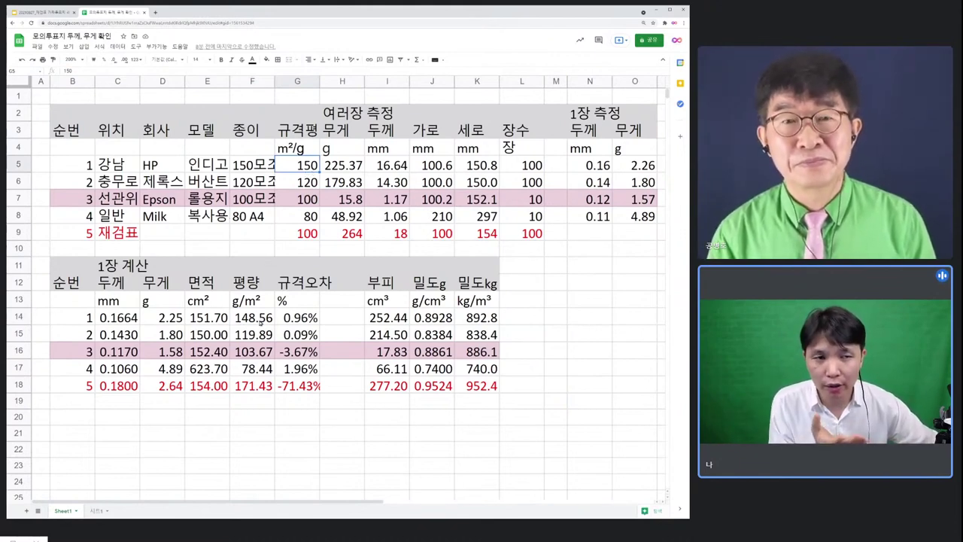
click(262, 321)
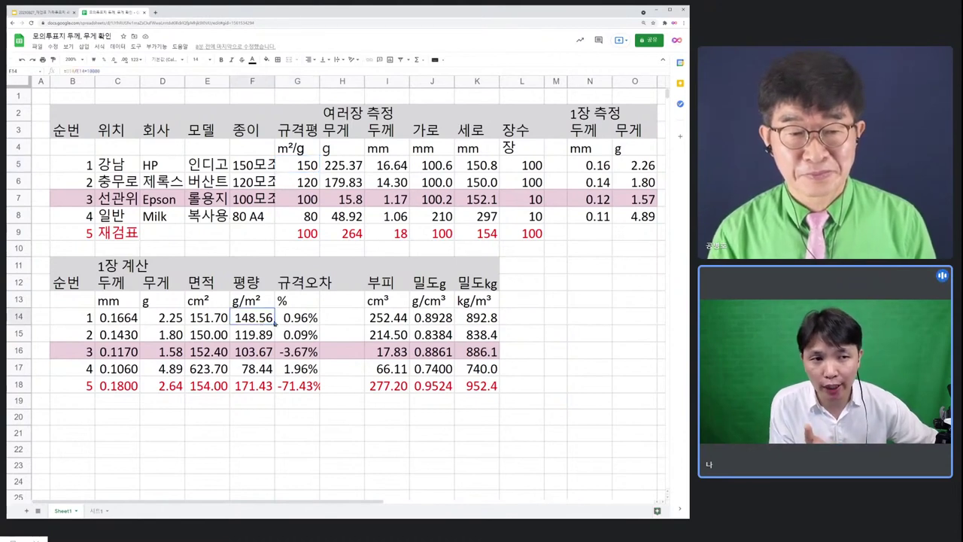
click(301, 322)
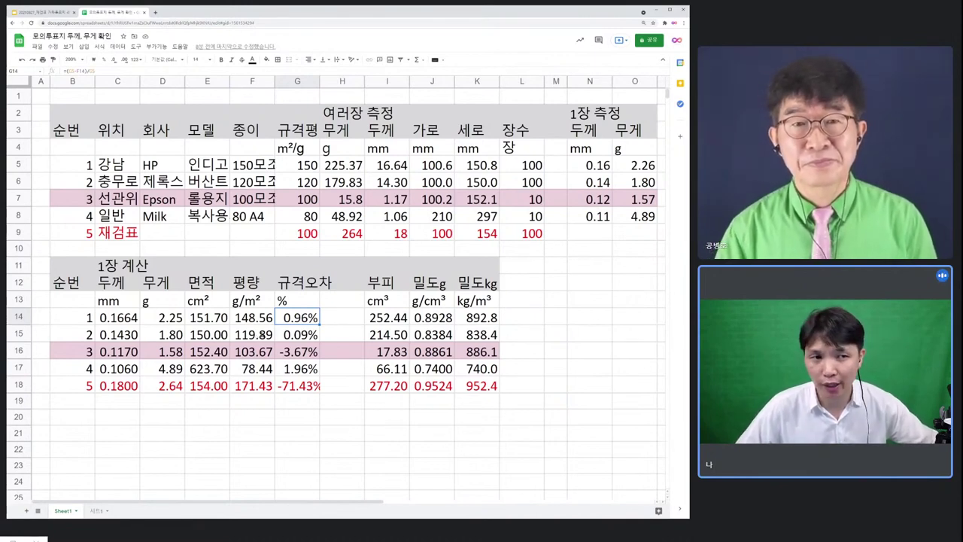
click(250, 335)
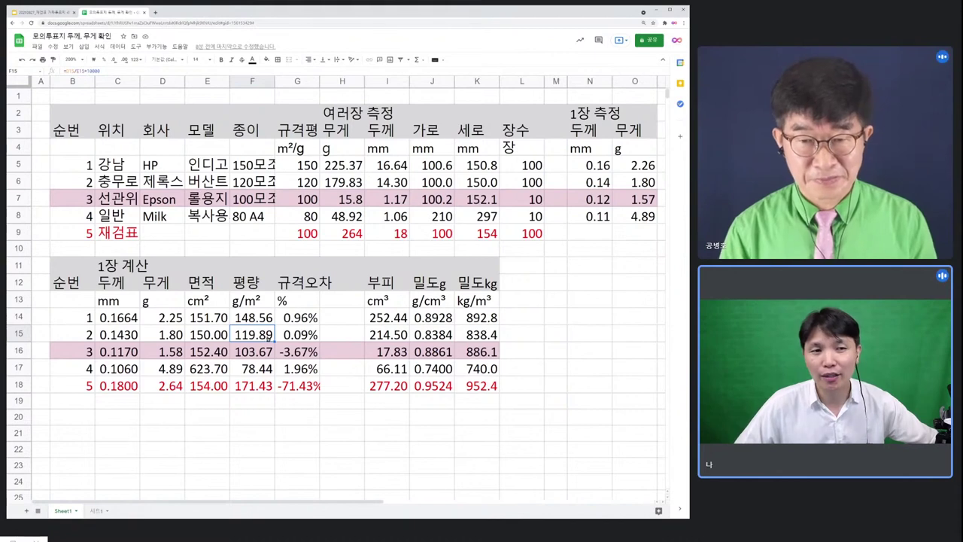
click(299, 341)
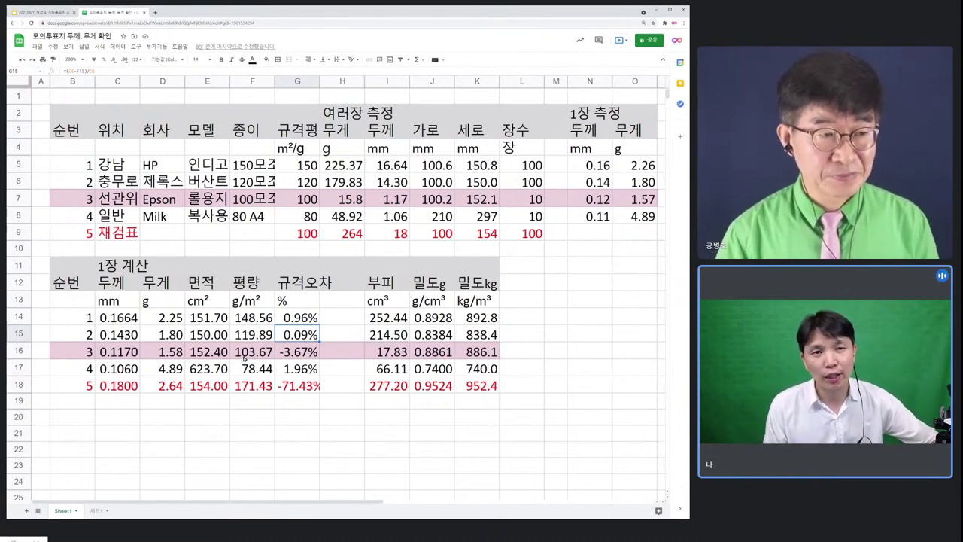
Step: Examine the 선관위 sample's calculated basis weight in F16 and its specification error in G16
click(247, 355)
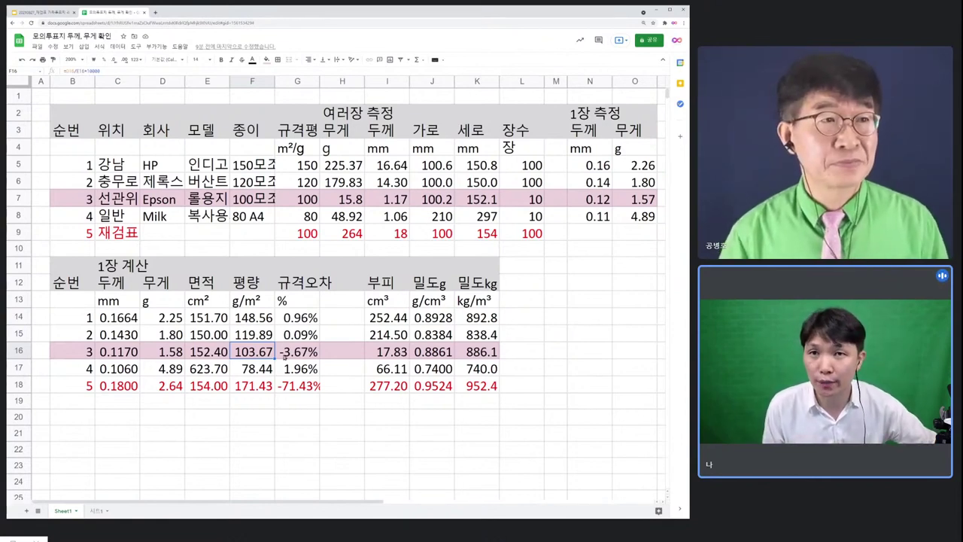
click(316, 358)
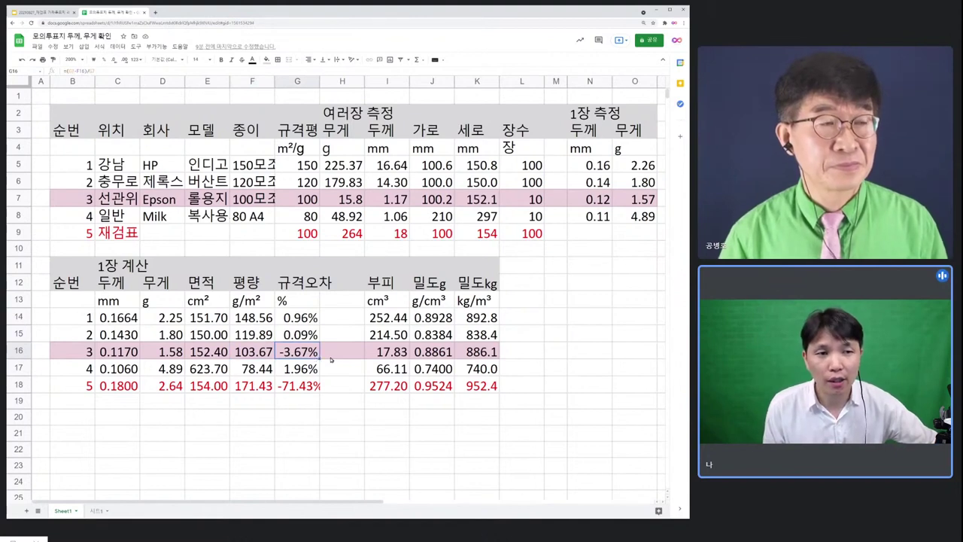
key(Right)
key(Left)
key(Down)
key(Up)
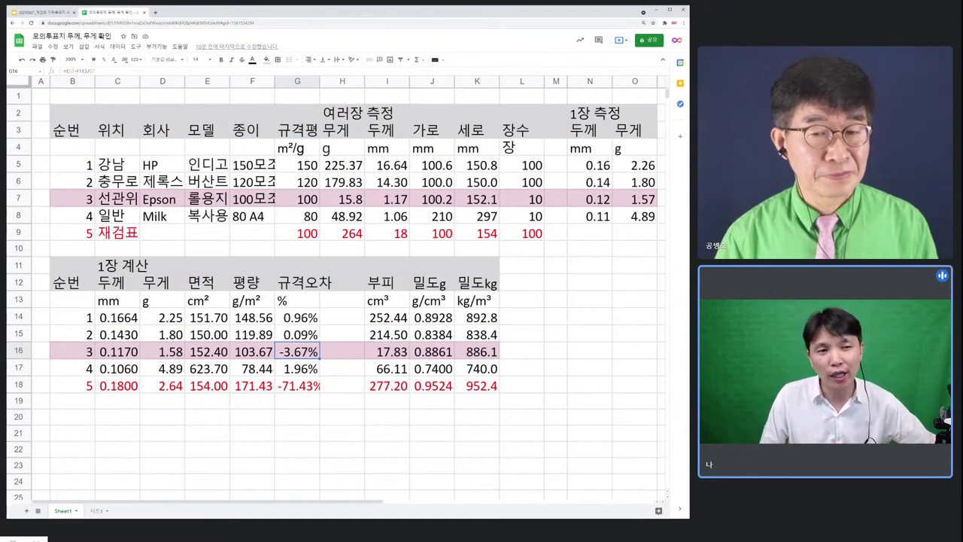
click(325, 352)
click(295, 351)
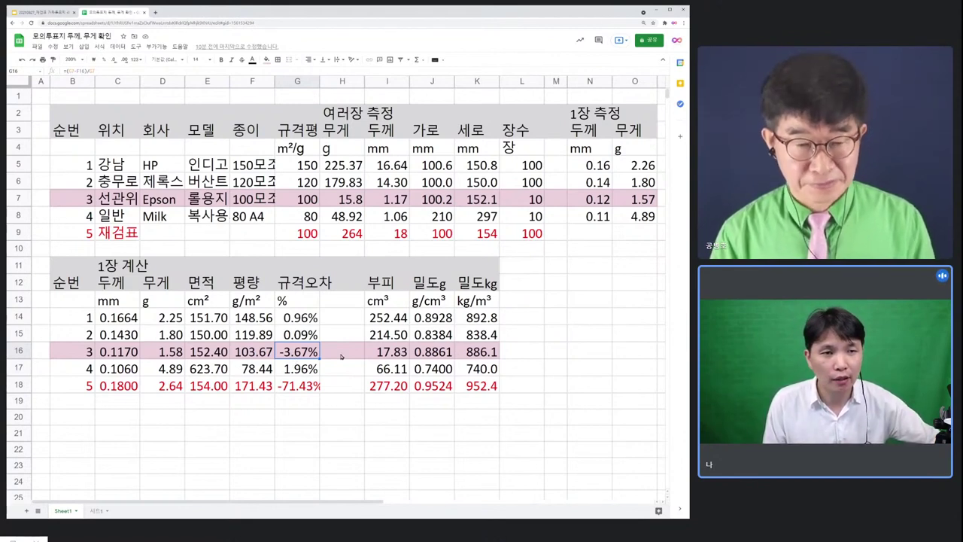
click(332, 383)
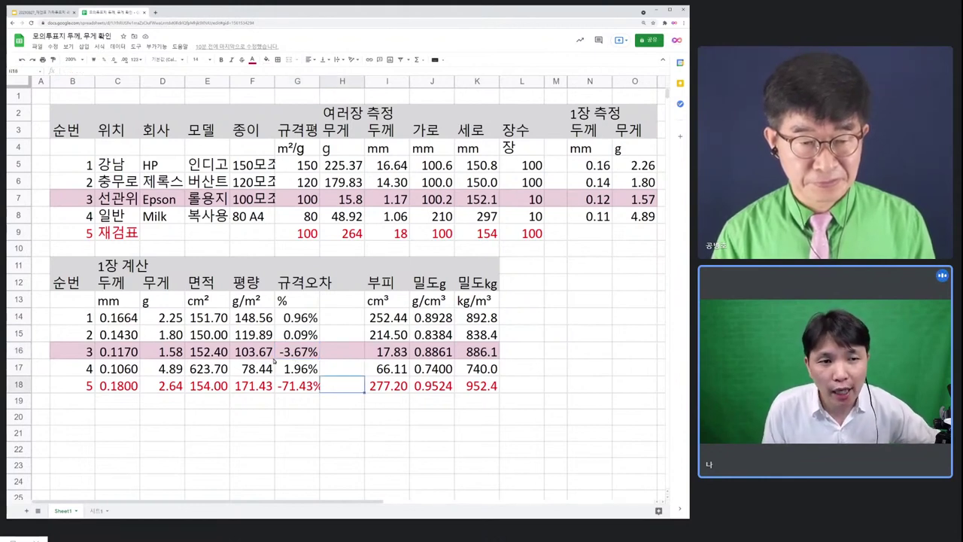
click(246, 352)
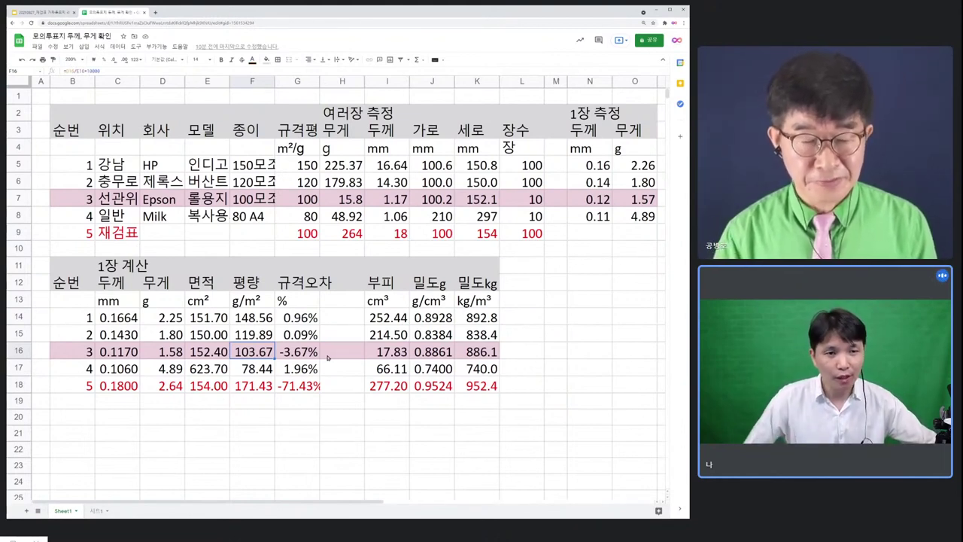
Step: Compare the 일반 sample's calculated basis weight in F17 with its specified basis weight in G8
click(273, 368)
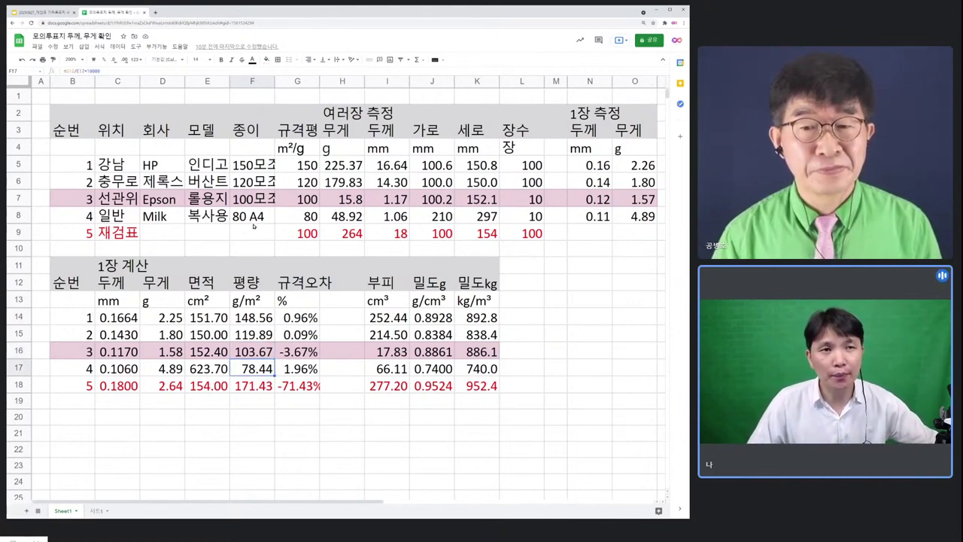
click(300, 216)
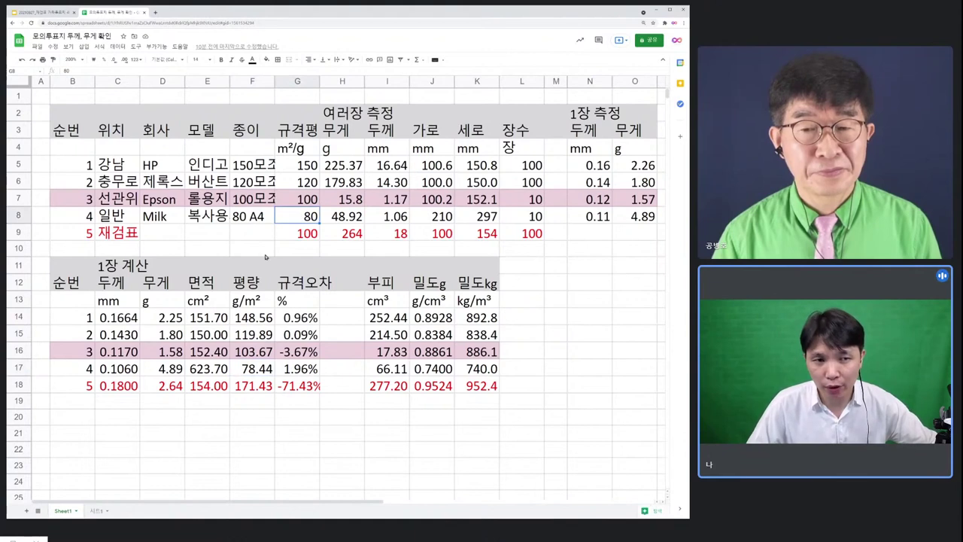
click(244, 365)
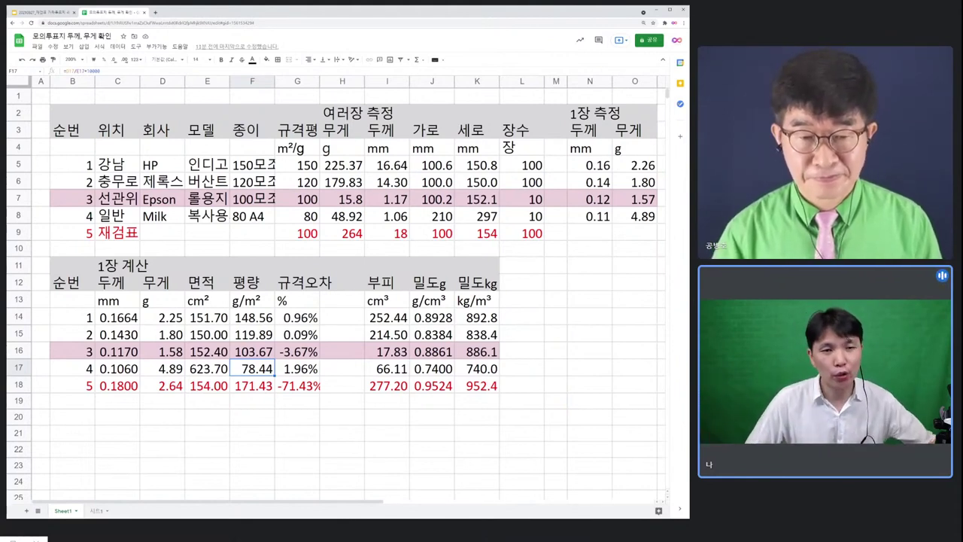
click(301, 216)
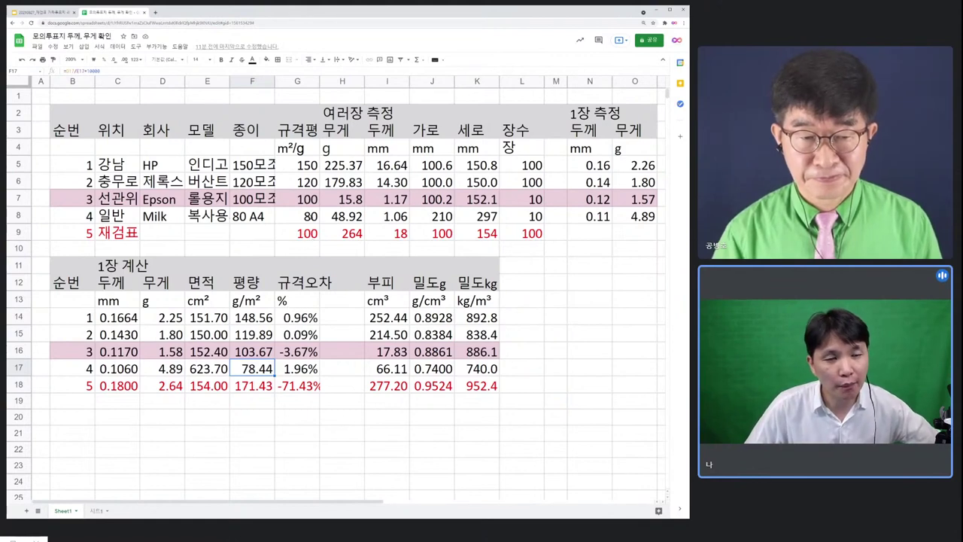
click(256, 369)
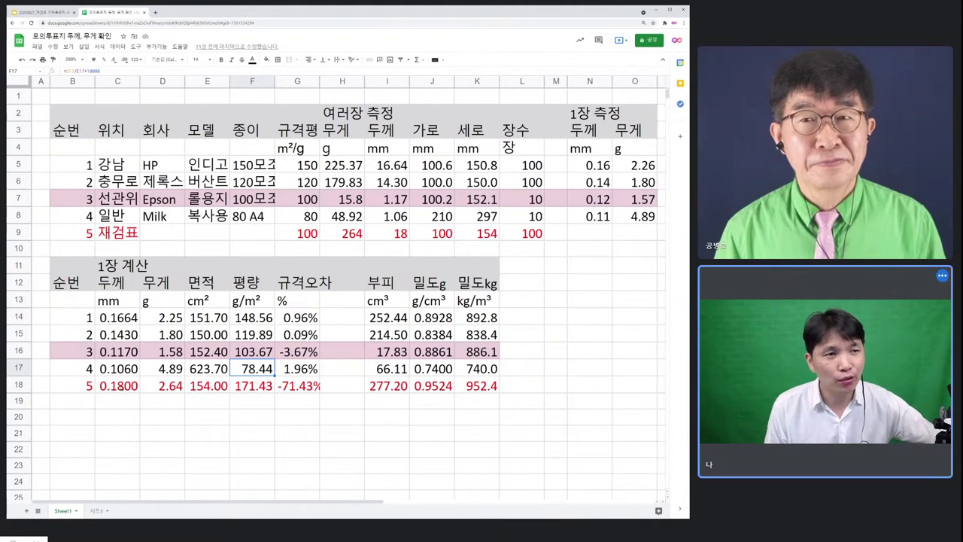
Step: Review the 재검표 sample's calculated thickness, area and basis weight in row 18
click(121, 387)
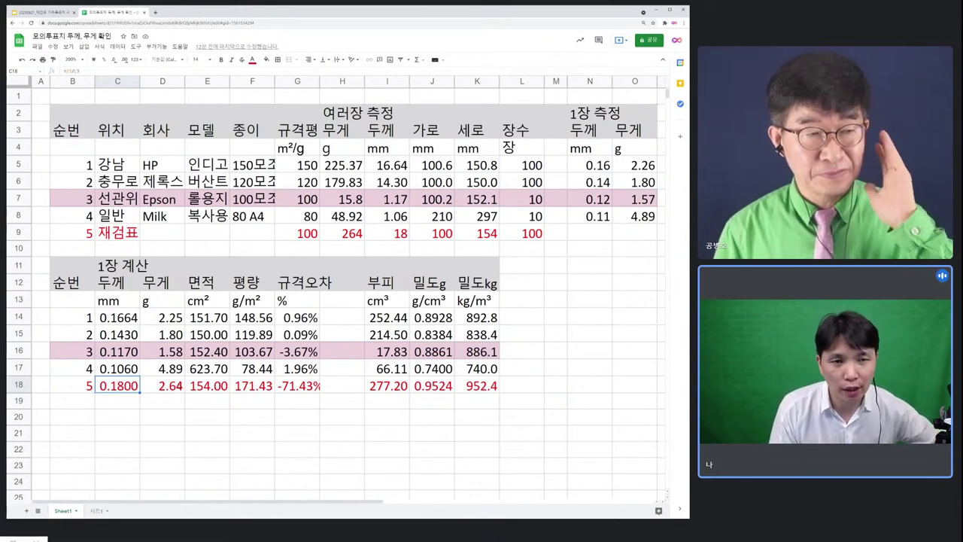
click(220, 390)
click(190, 414)
click(192, 399)
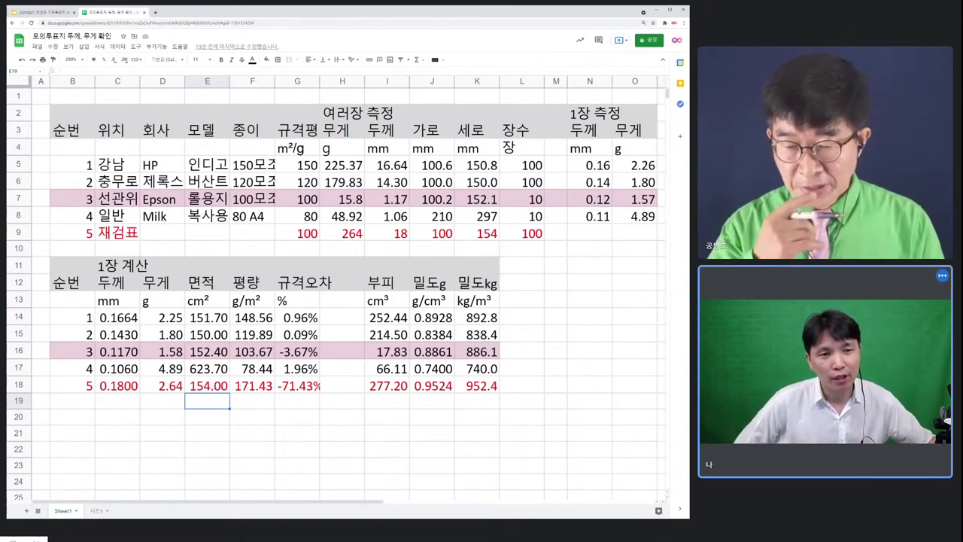
click(252, 385)
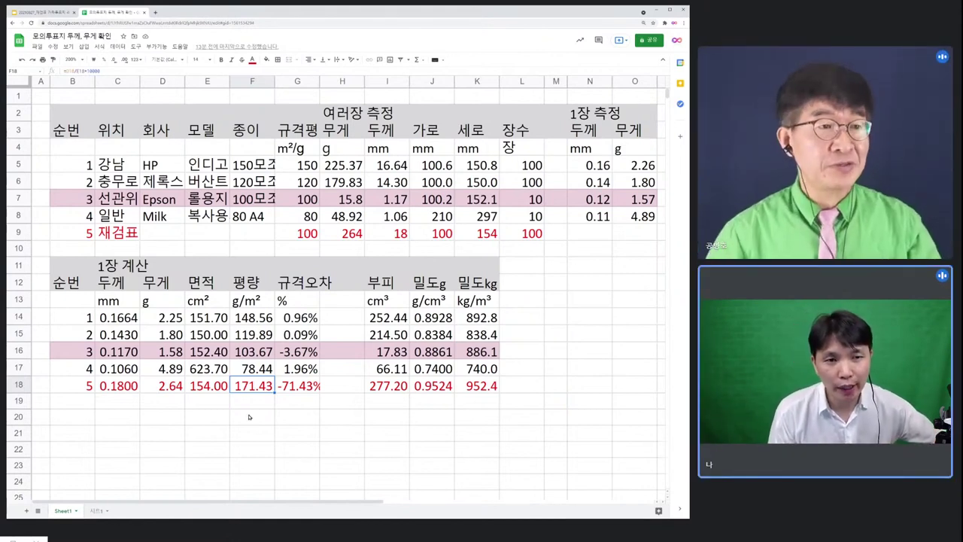
click(207, 390)
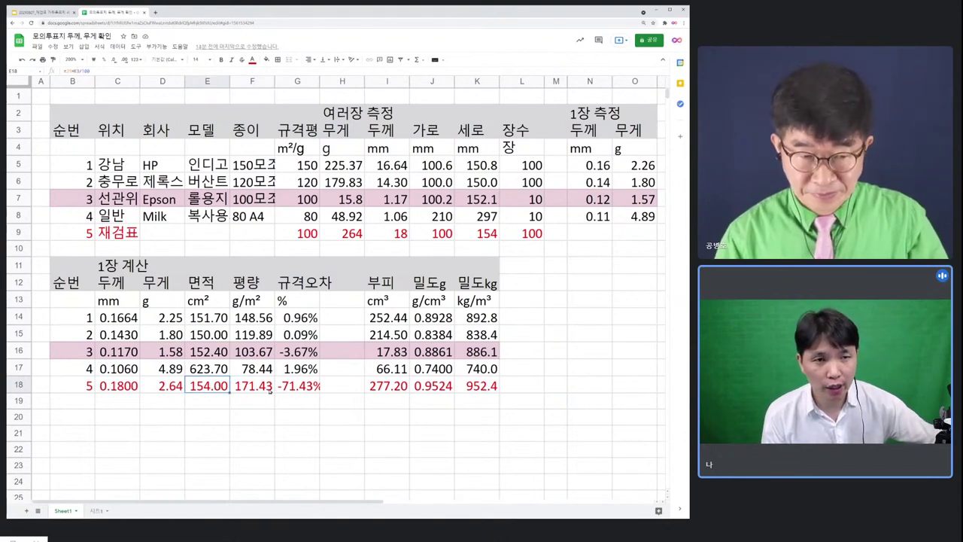
click(269, 389)
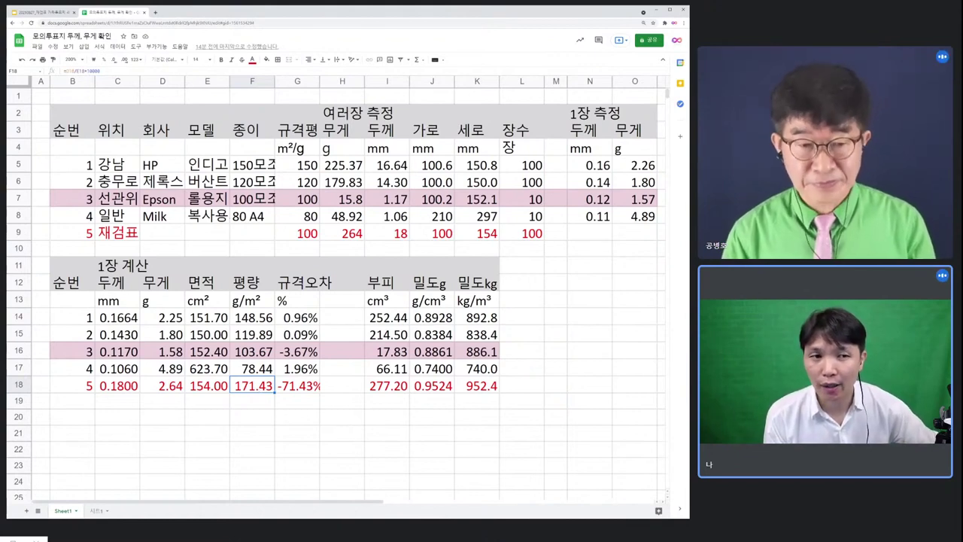
Step: Compare the 재검표 sample's basis weight in F18 and specification error in G18 with the 선관위 basis weights in F16 and G7
click(255, 351)
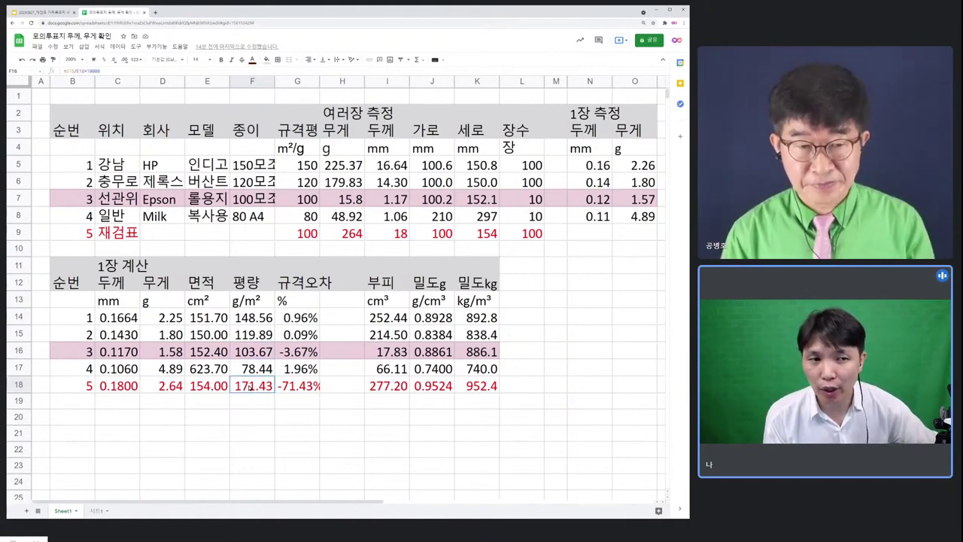
click(302, 200)
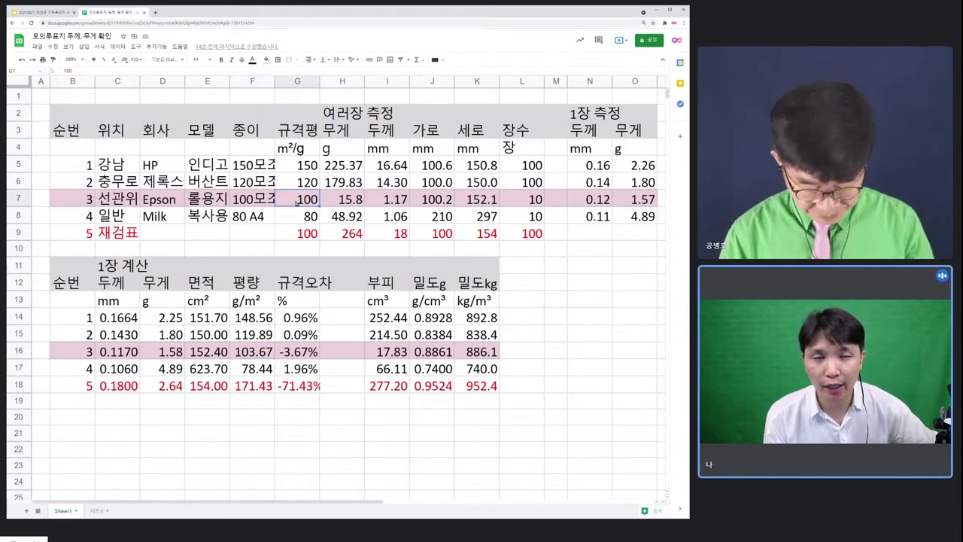
click(245, 385)
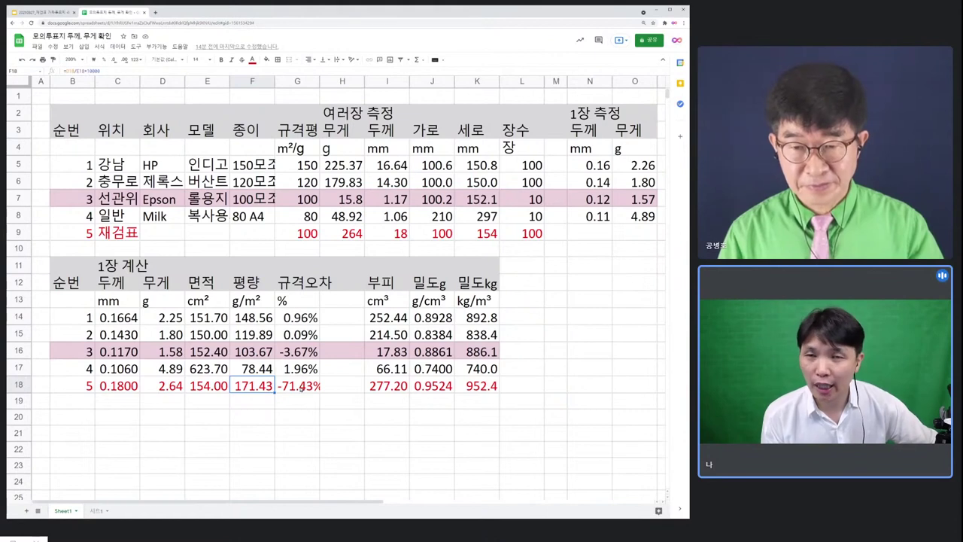
click(301, 386)
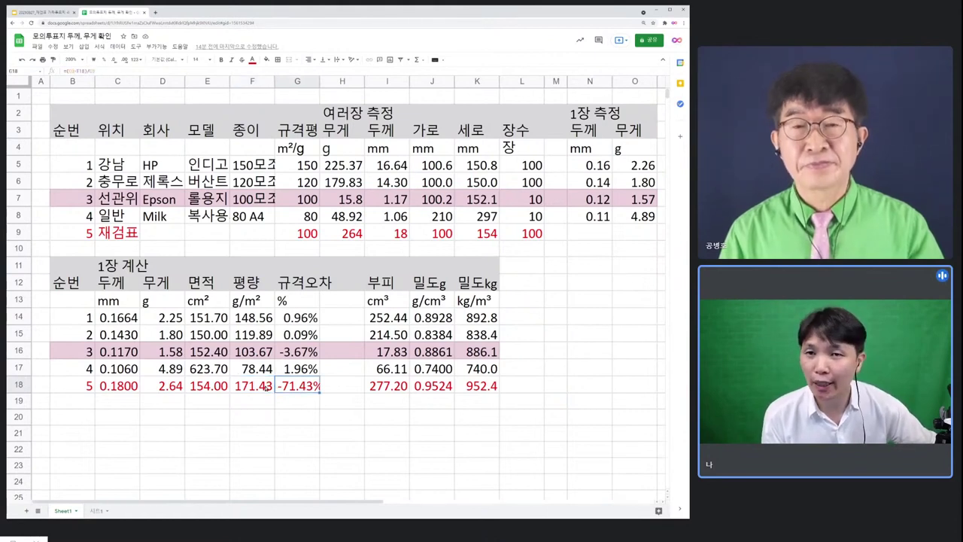
click(266, 386)
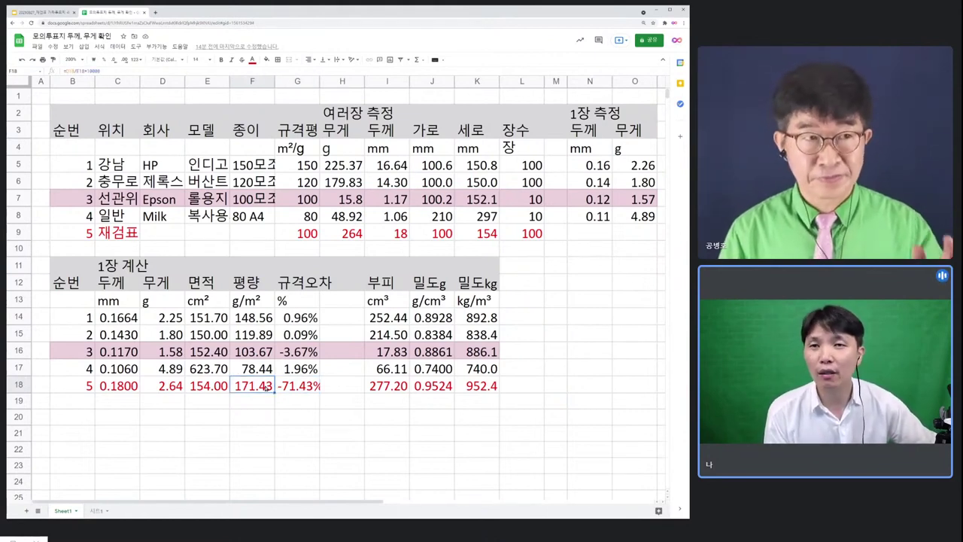
click(291, 387)
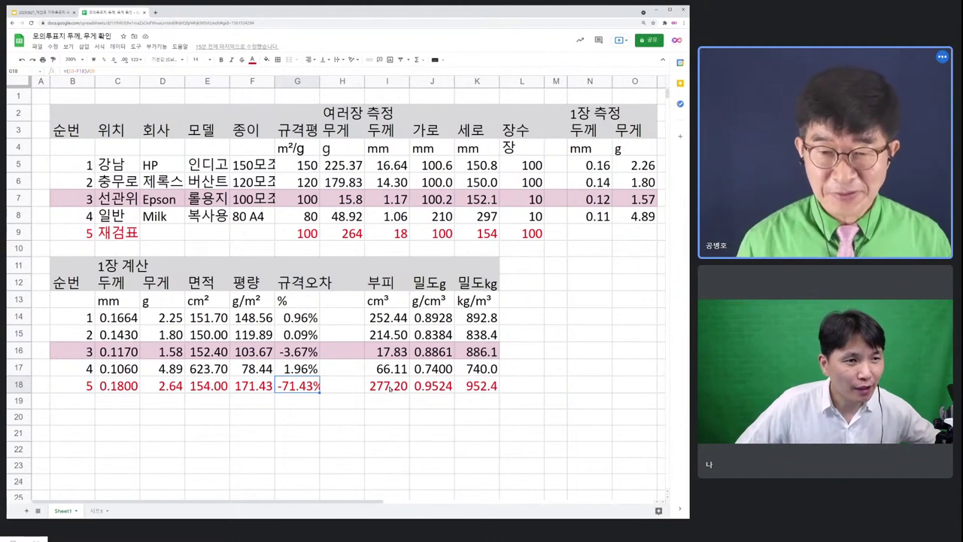
Step: Compare the calculated kg/m³ densities of all five samples in K14:K18
drag(476, 319, 471, 386)
click(471, 385)
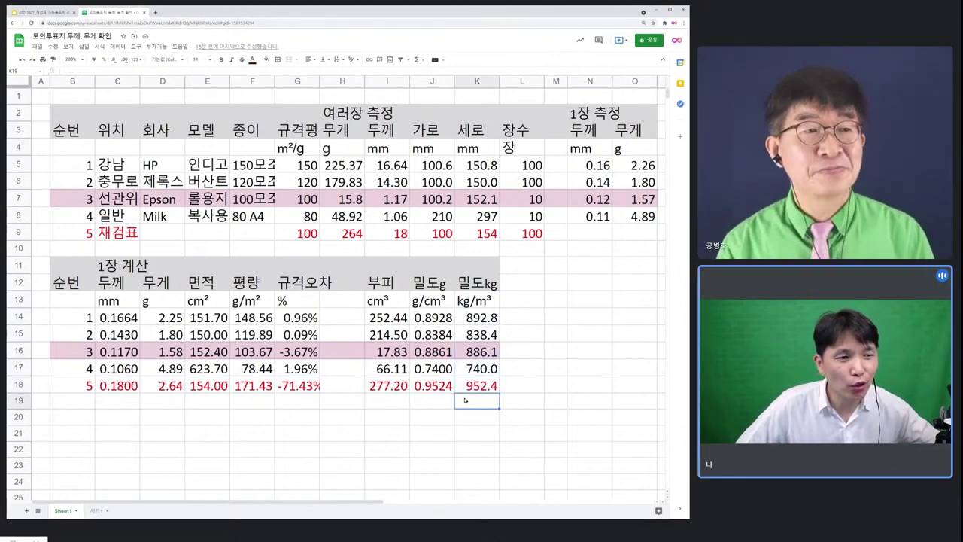
Step: Move the paper specification table image on 시트1 up to the sheet's upper-left area, enlarge it to fill the view, and return to Sheet1
click(518, 382)
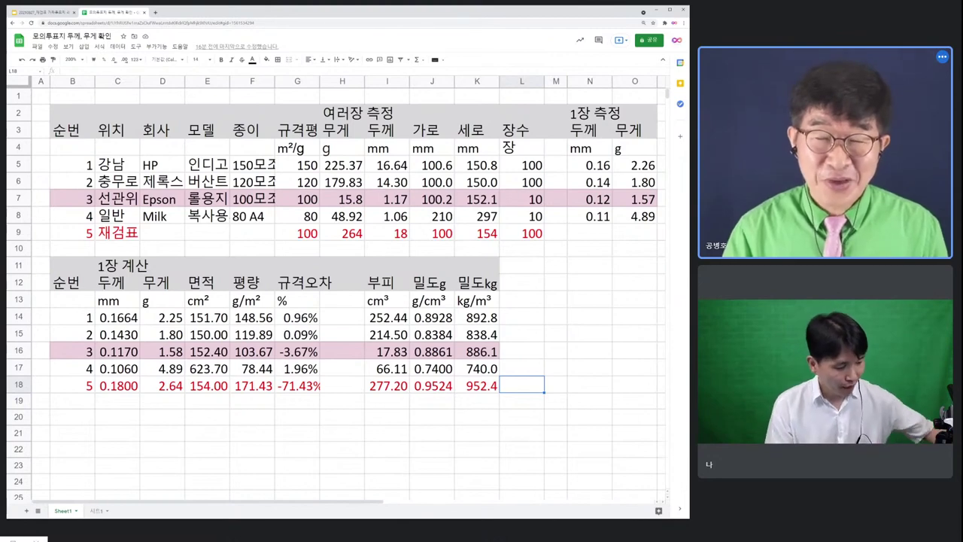
click(100, 511)
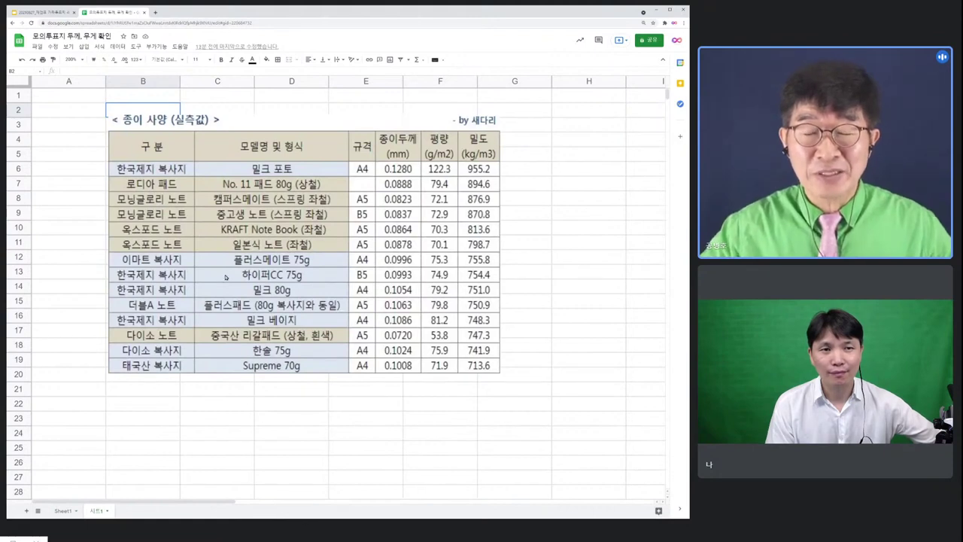
drag(252, 144, 179, 119)
drag(427, 351, 595, 500)
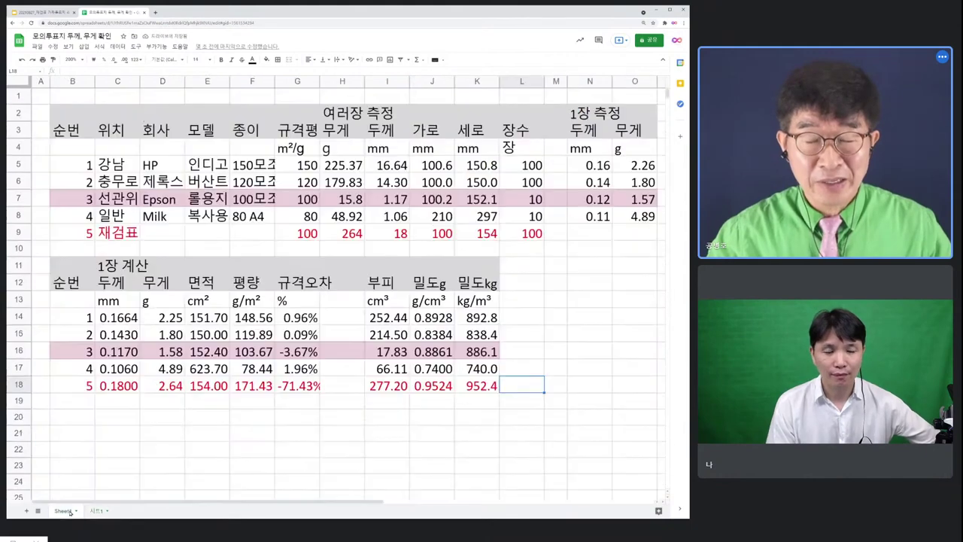
click(63, 510)
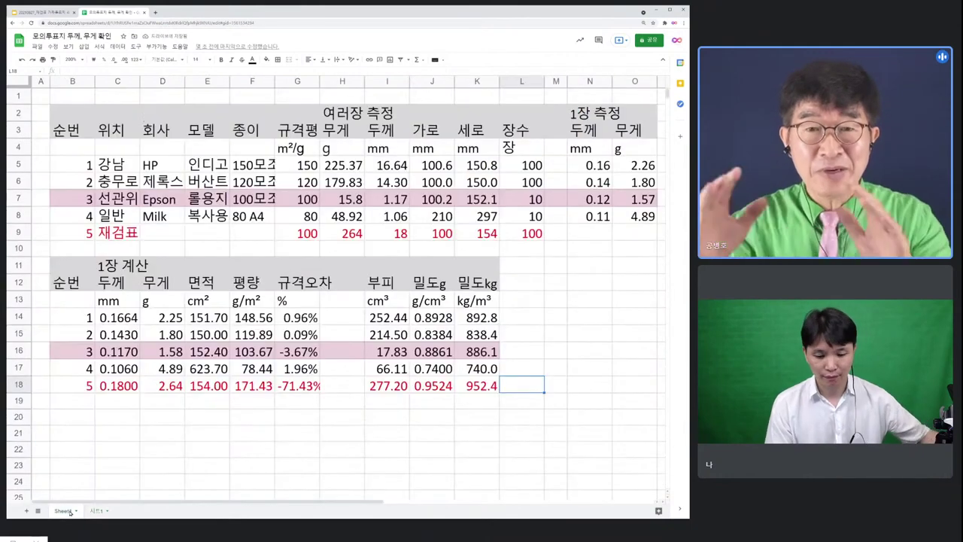
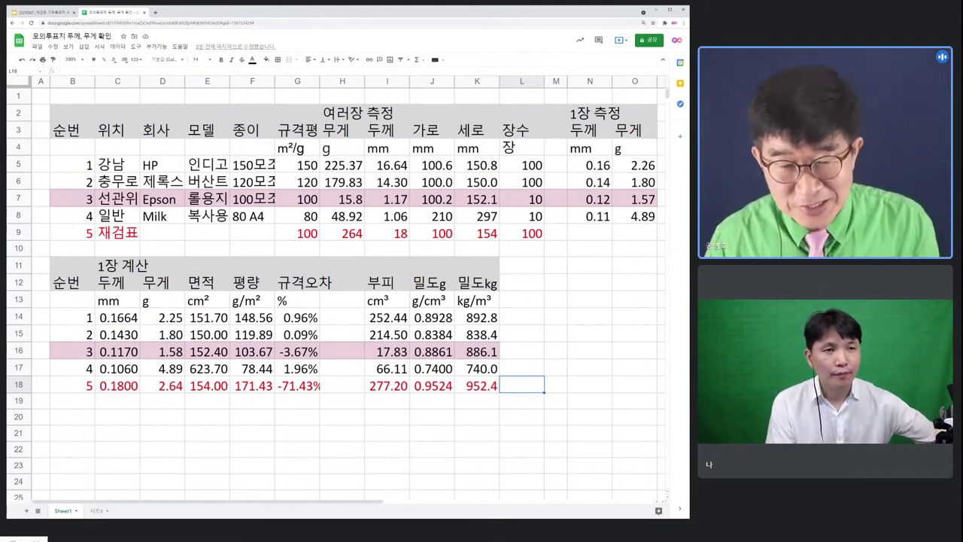
Step: Try a stack thickness of 24 mm for the 재검표 sample in I9
click(389, 235)
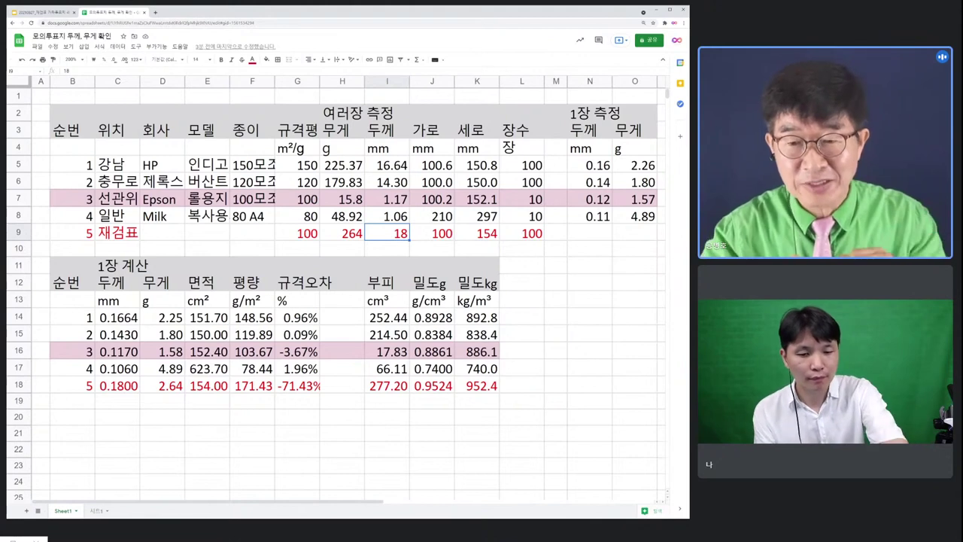
text(24)
key(Return)
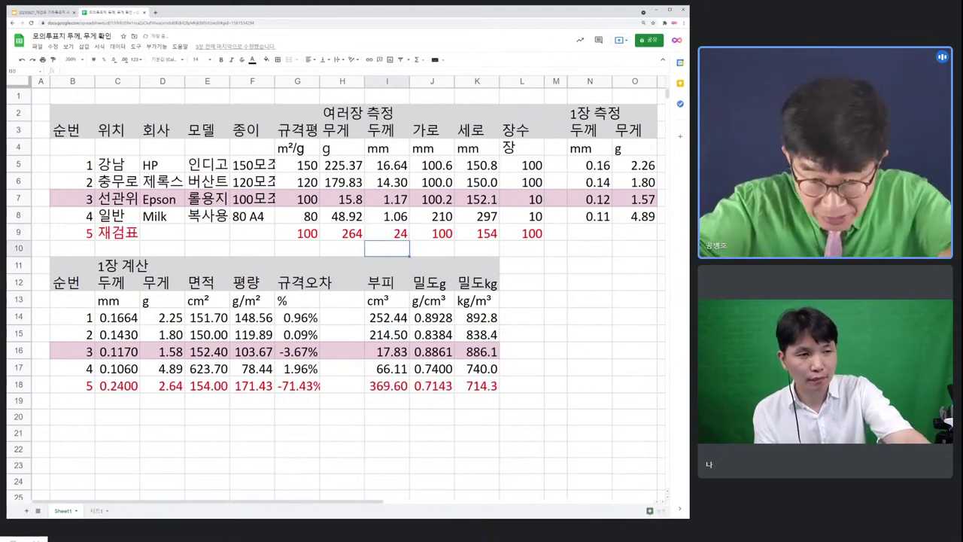
Step: Set the 재검표 sample's stack thickness in I9 to 23 mm
click(386, 233)
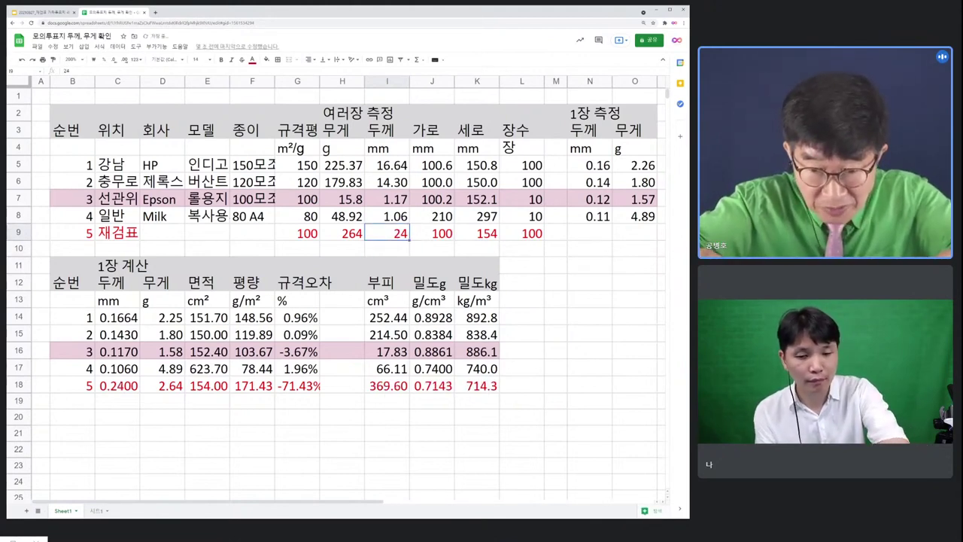
text(23)
key(Return)
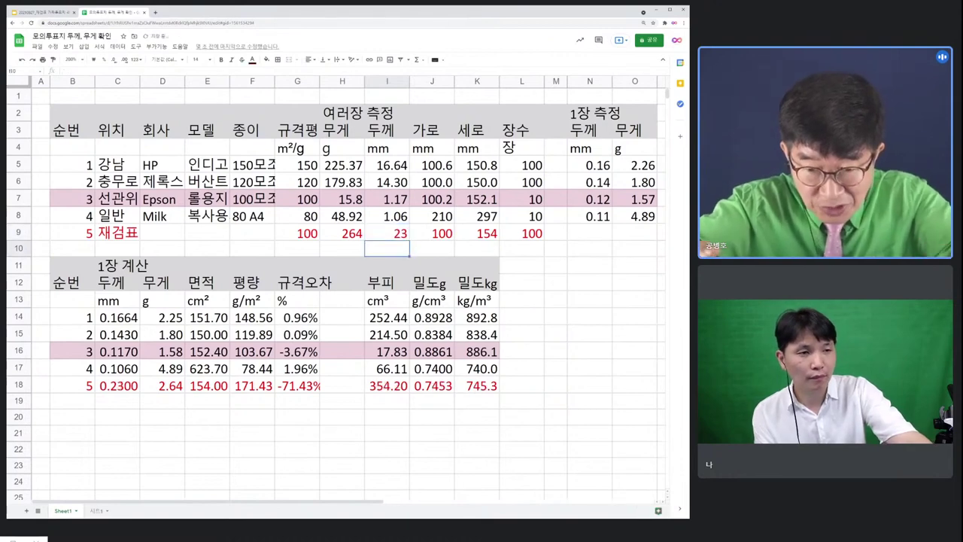
click(387, 233)
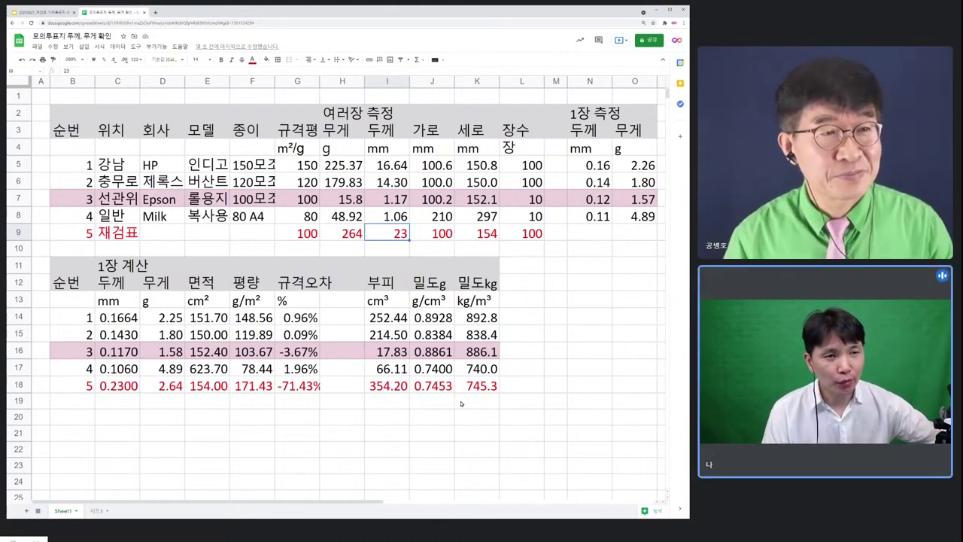
Step: Compare the calculated volumes of all five samples in I14:I18 and check the 재검표 sample's g/cm³ density in J18
click(515, 389)
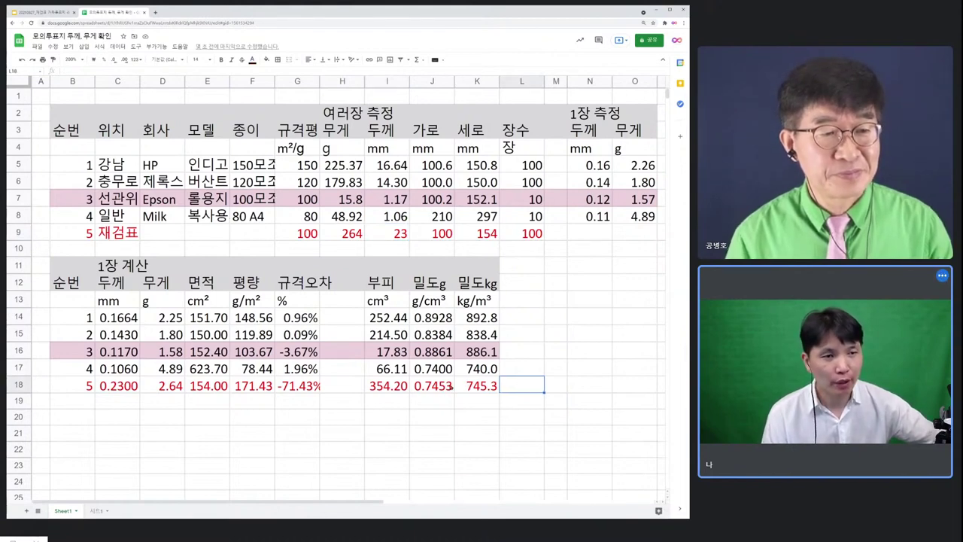
click(396, 387)
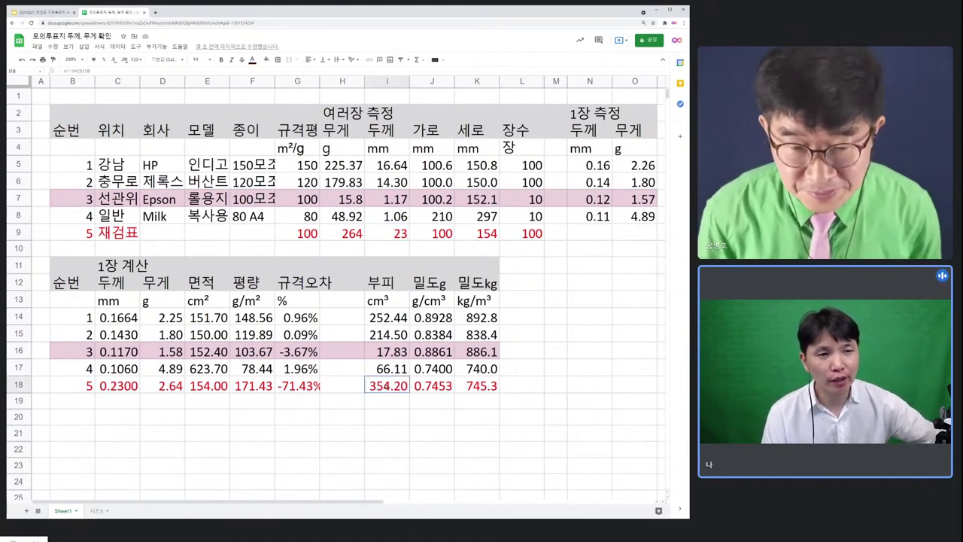
drag(387, 318, 389, 387)
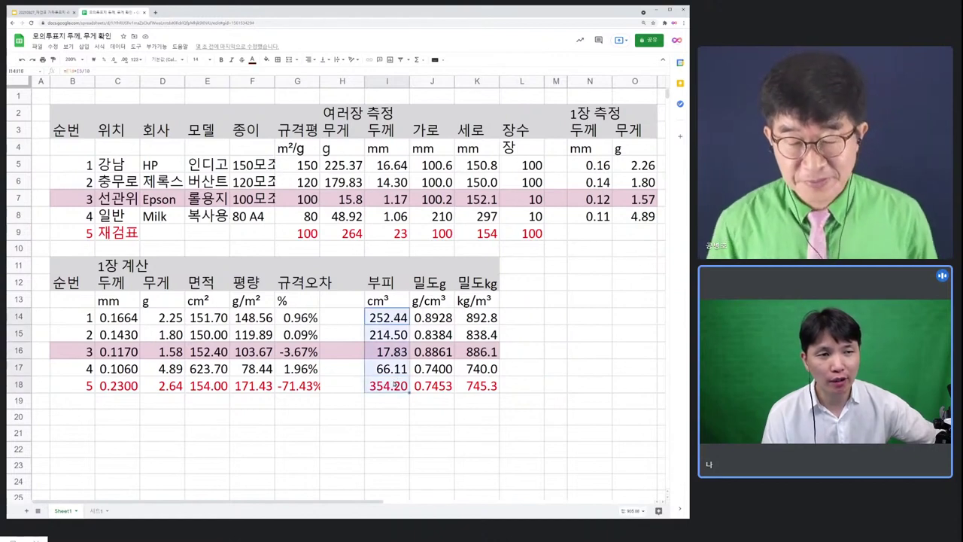
click(388, 387)
click(387, 403)
click(434, 386)
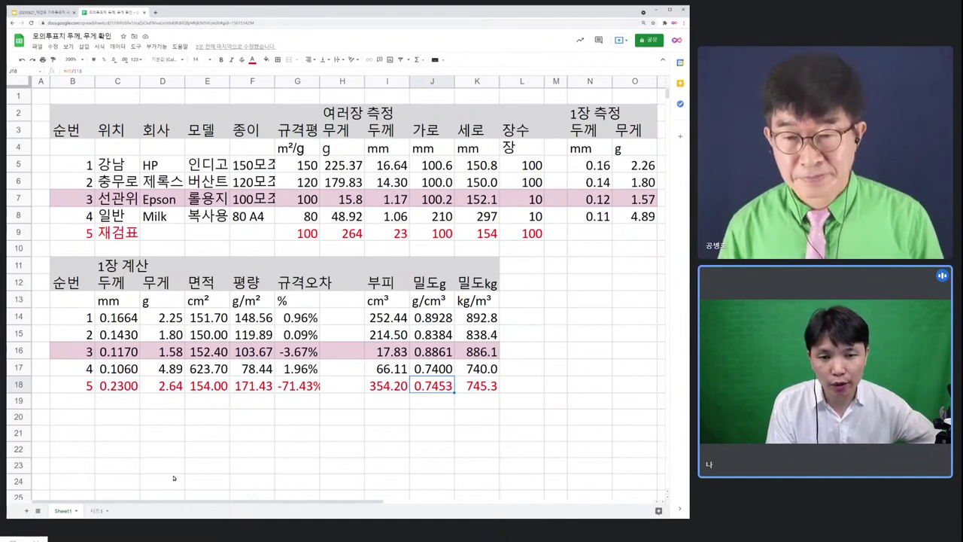
Step: Review the measured paper thicknesses, basis weights and densities in the specification table on 시트1
click(97, 510)
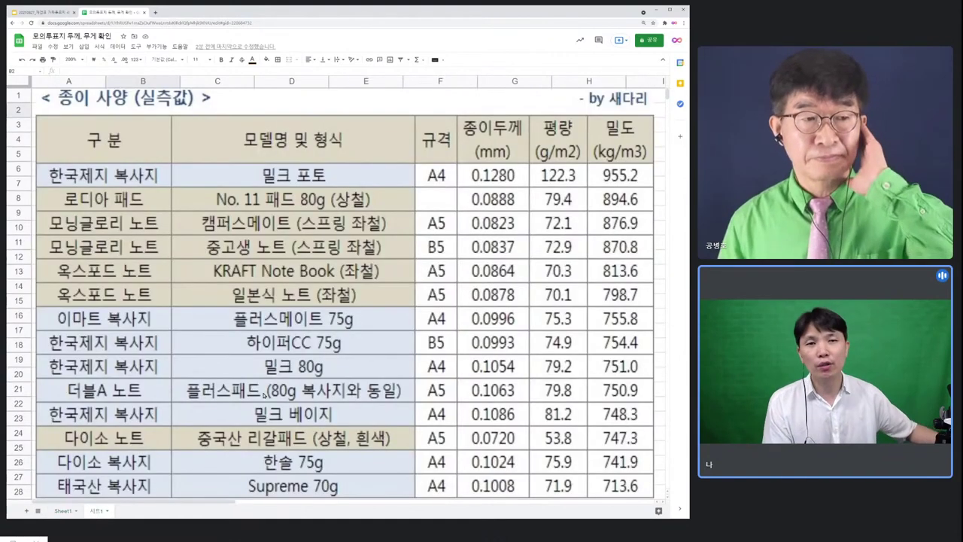